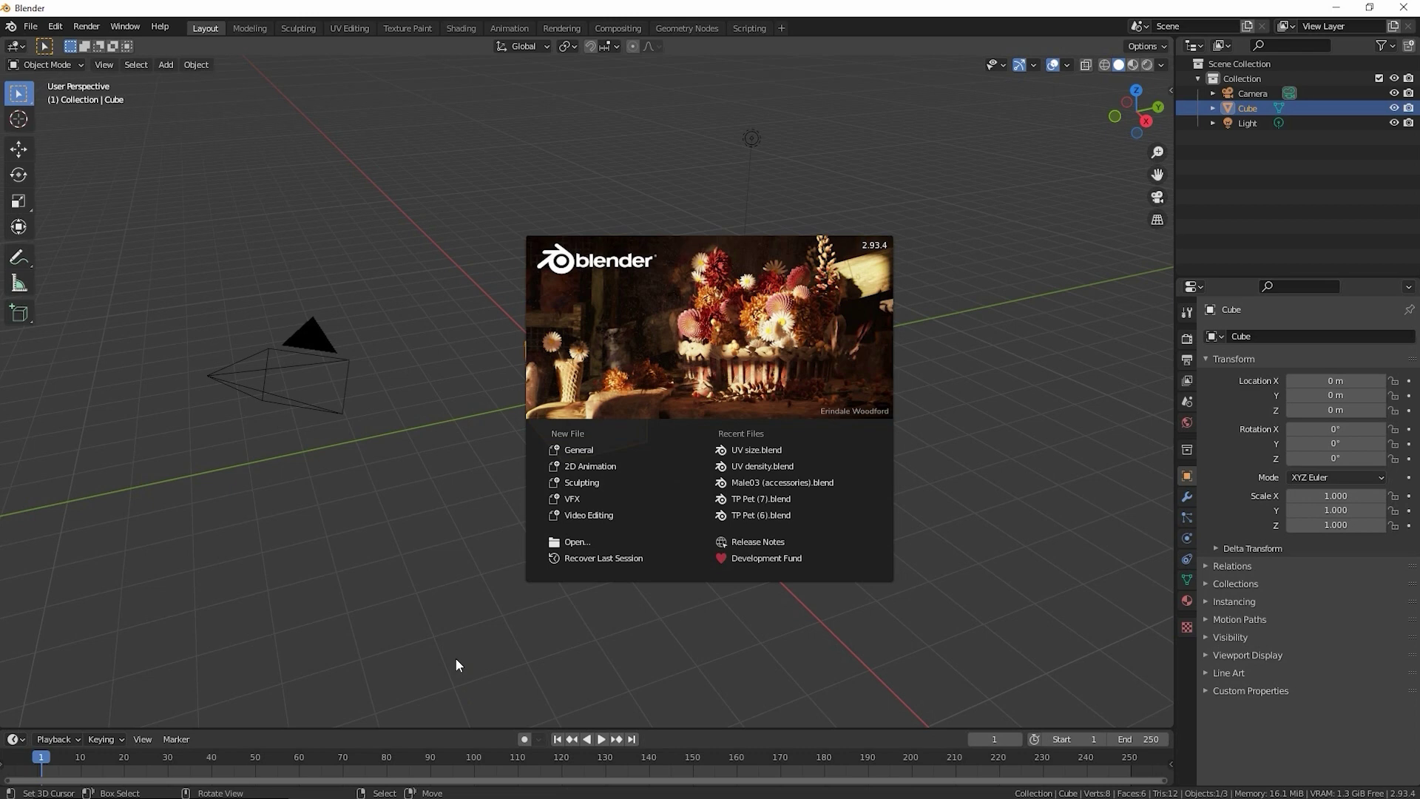
Dismiss the Blender splash screen, orbit around the default cube and bring up the recent files list.
left_click(456, 658)
mouse_move(434, 566)
middle_mouse_down()
mouse_move(425, 620)
mouse_move(420, 558)
mouse_move(282, 558)
mouse_move(430, 546)
middle_mouse_up()
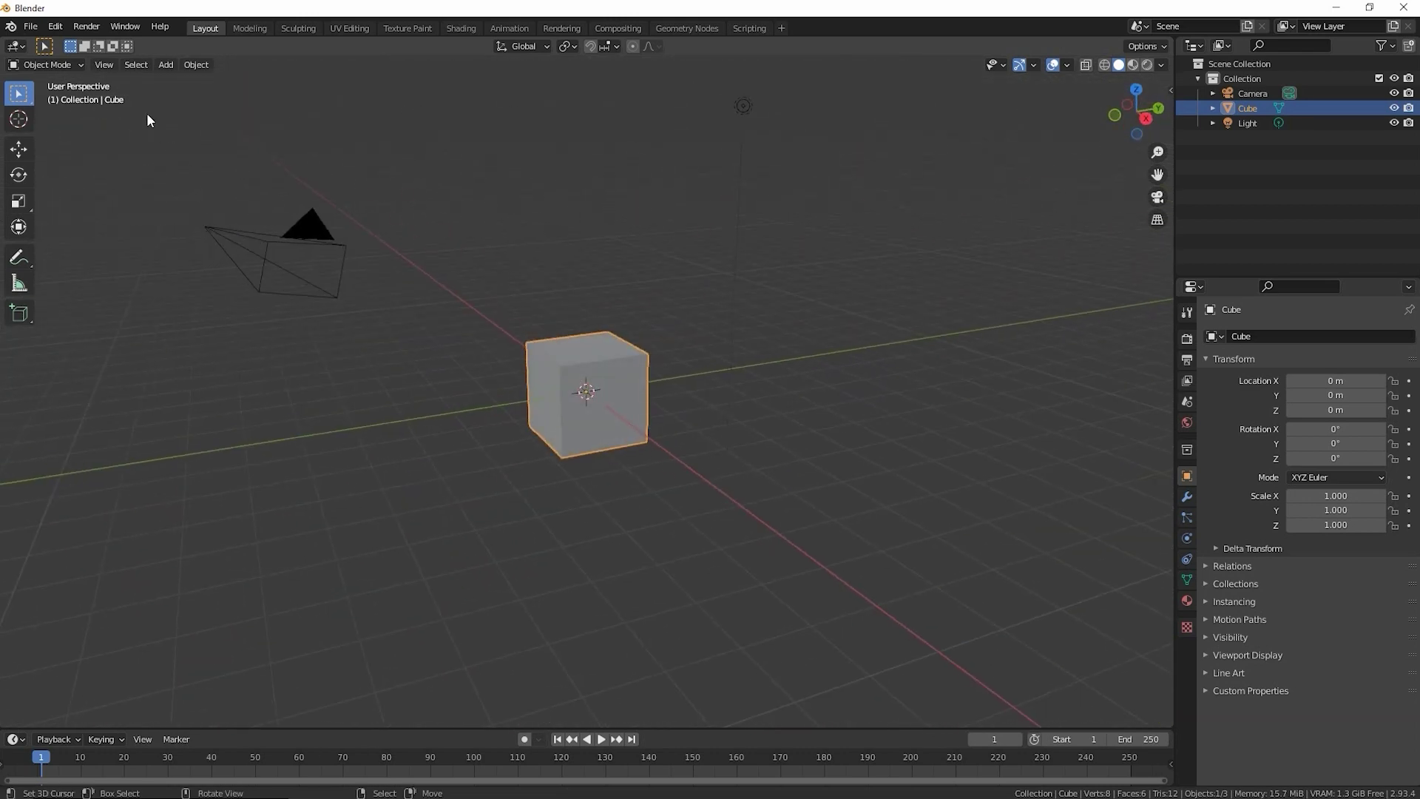
left_click(31, 25)
In GIMP's open-image browser, preview the garage wood (der).tga texture from the Blender 2.8+ rooms folder.
mouse_move(48, 77)
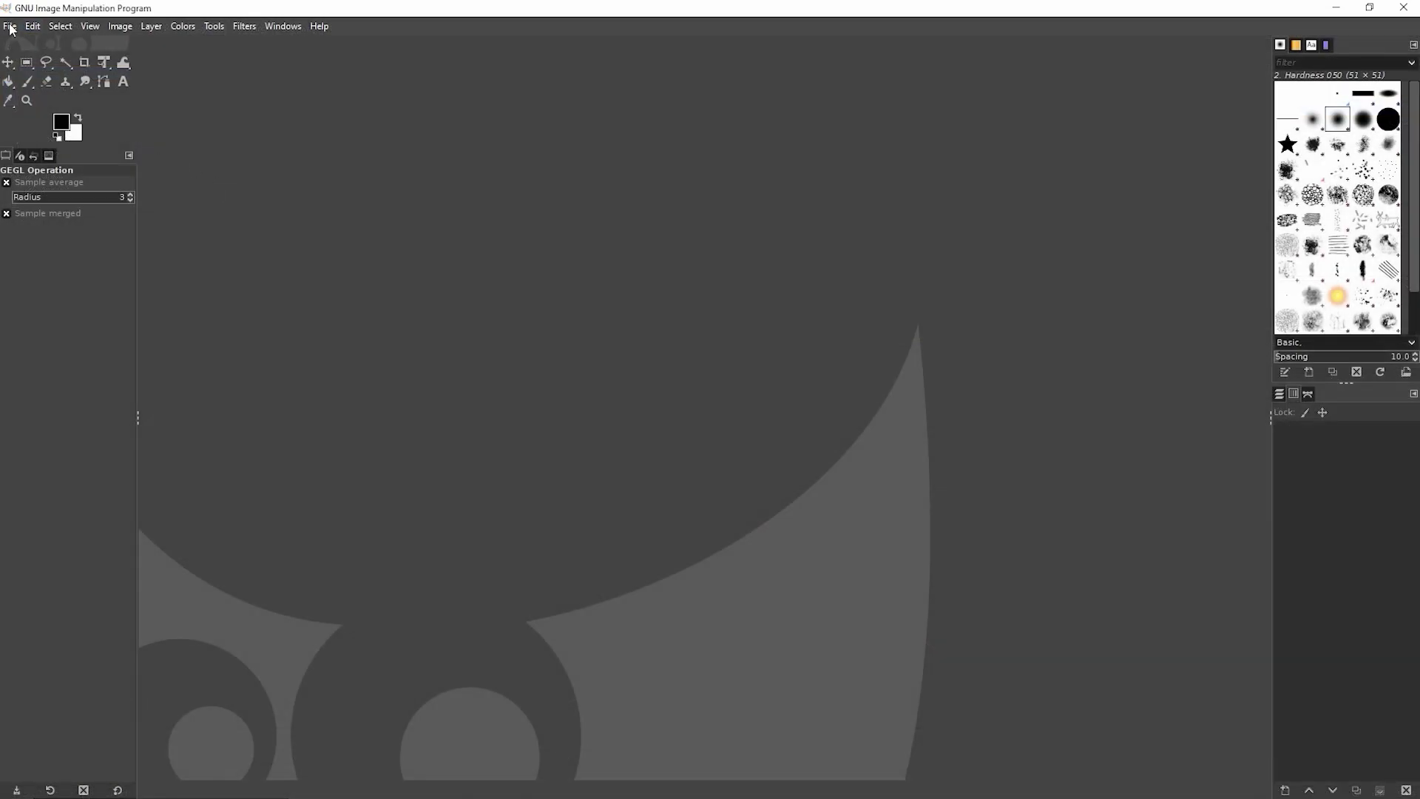
left_click(11, 27)
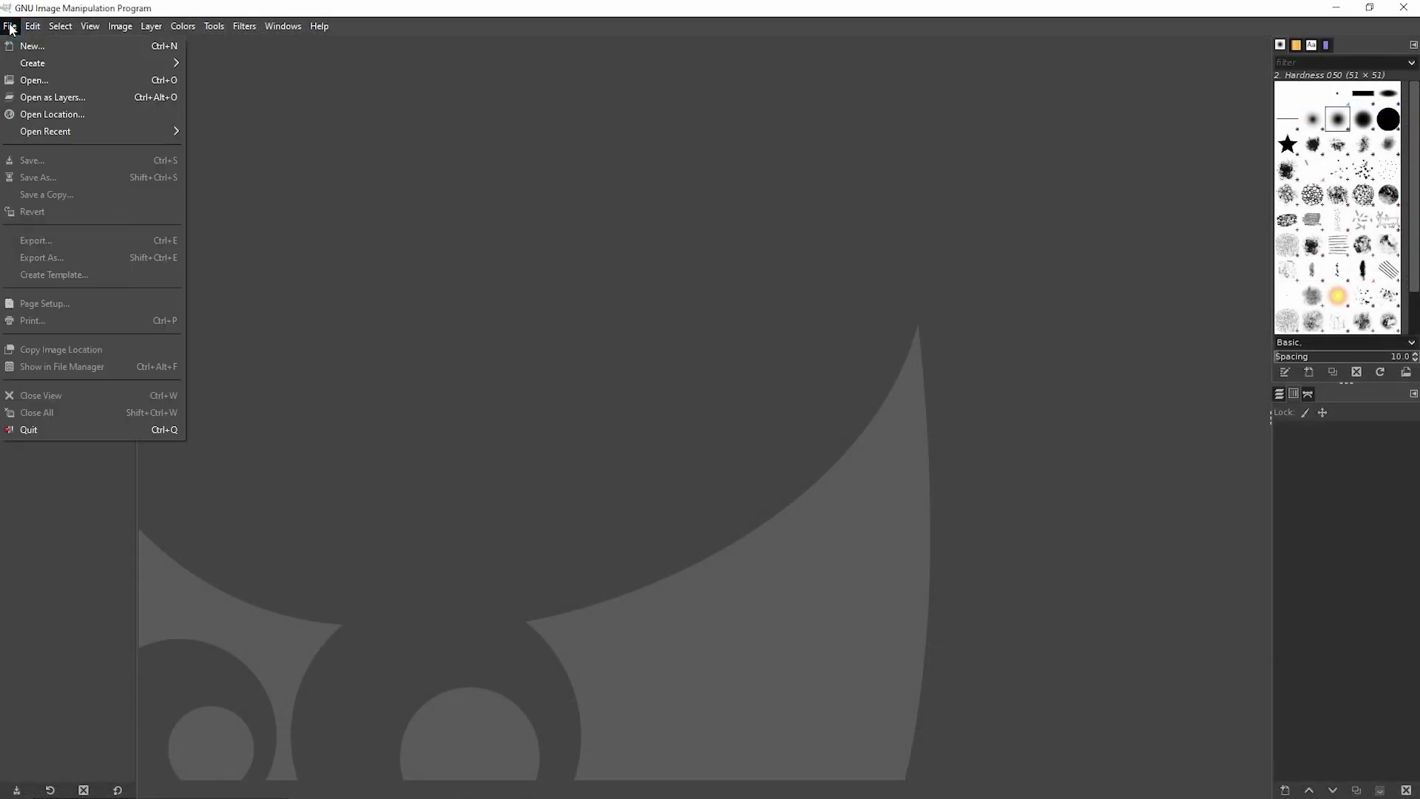
left_click(41, 87)
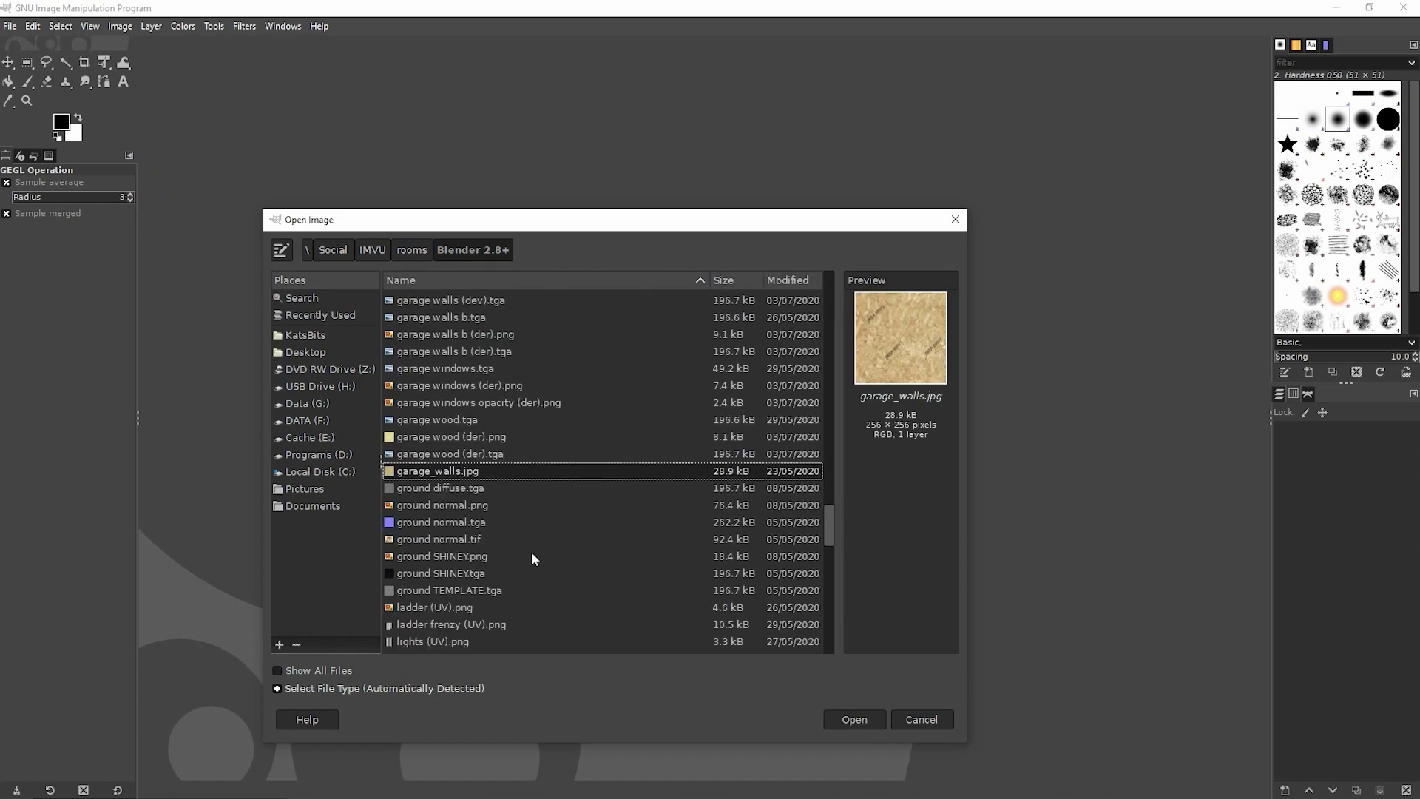
left_click(448, 454)
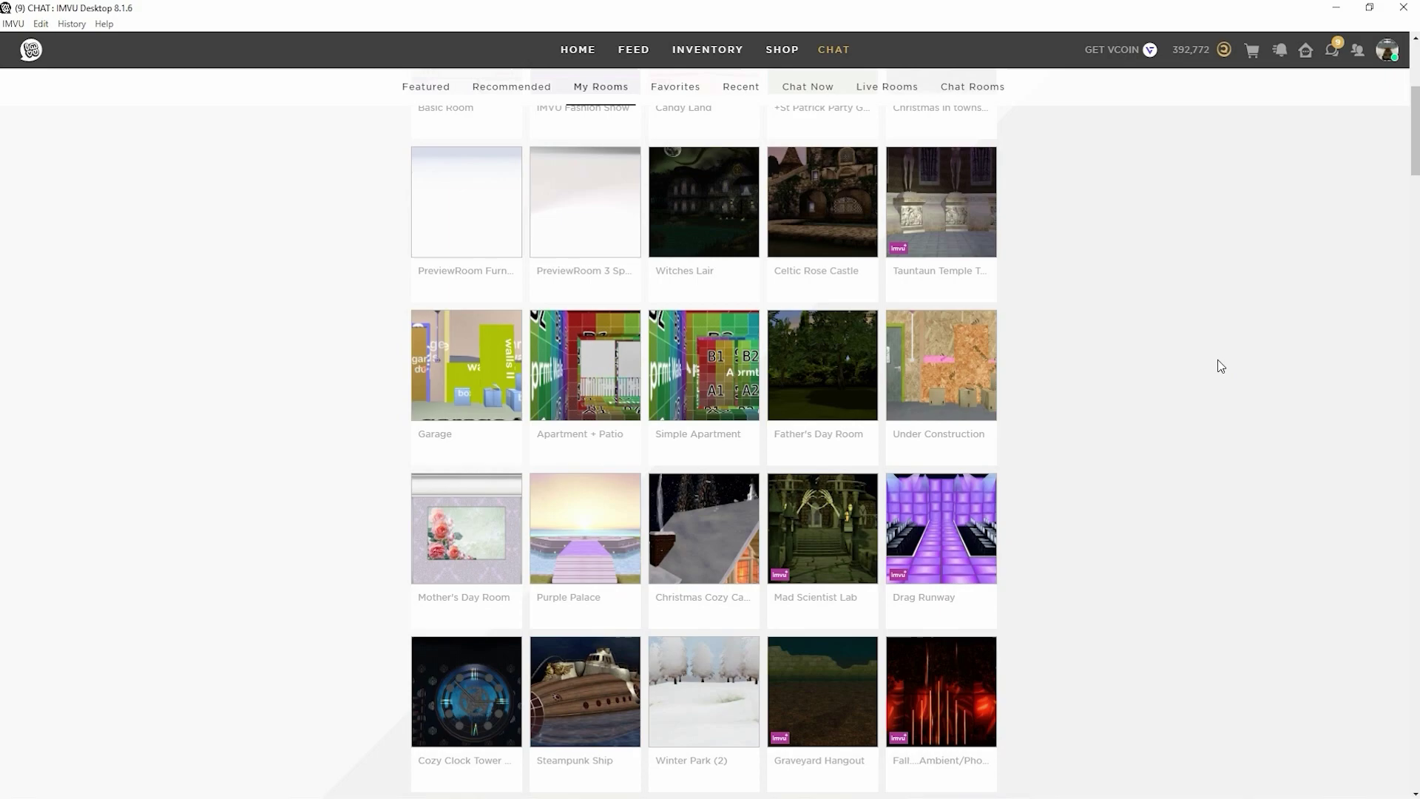
Place a light Simple Chair on the Under Construction floor and rotate it sideways.
left_click(929, 371)
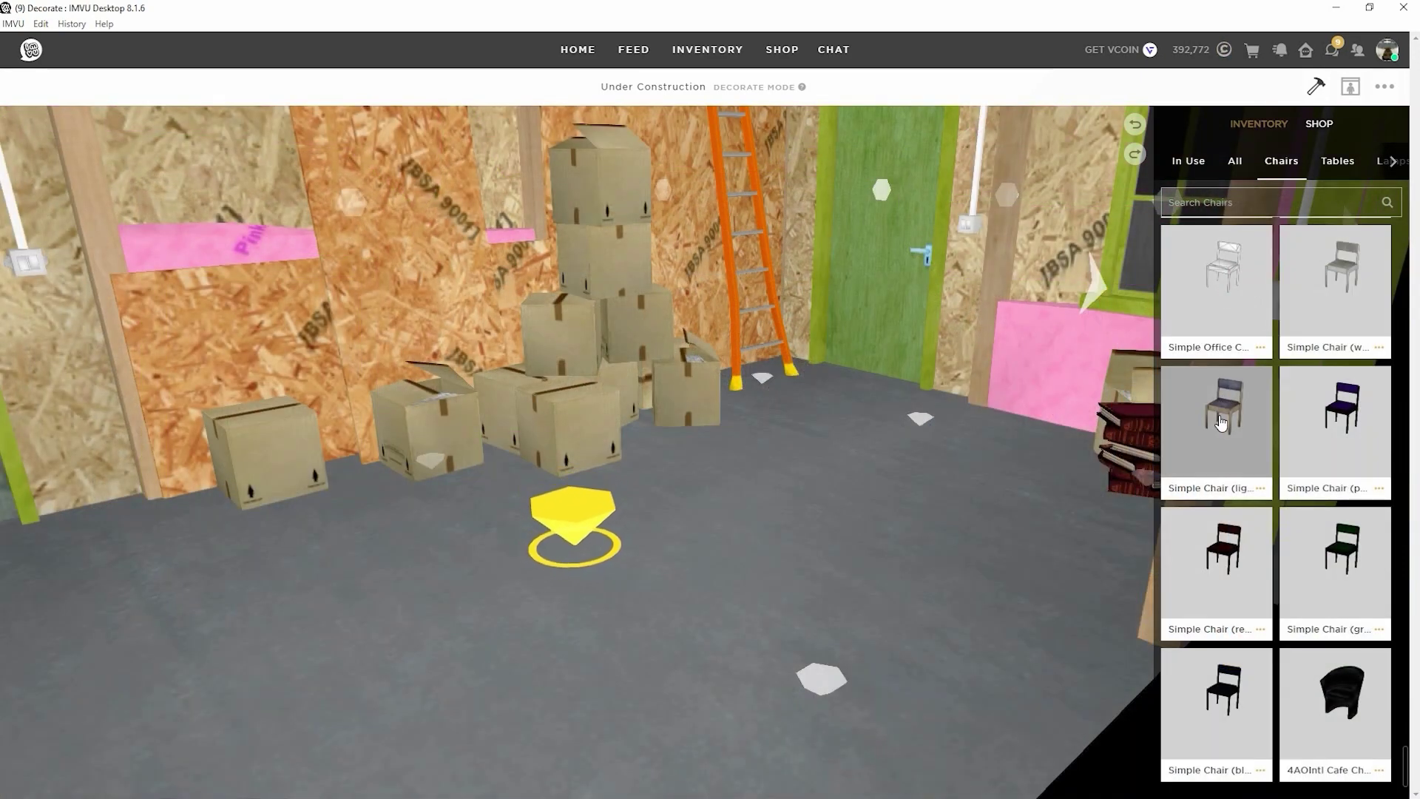
left_click_drag(1221, 418, 786, 665)
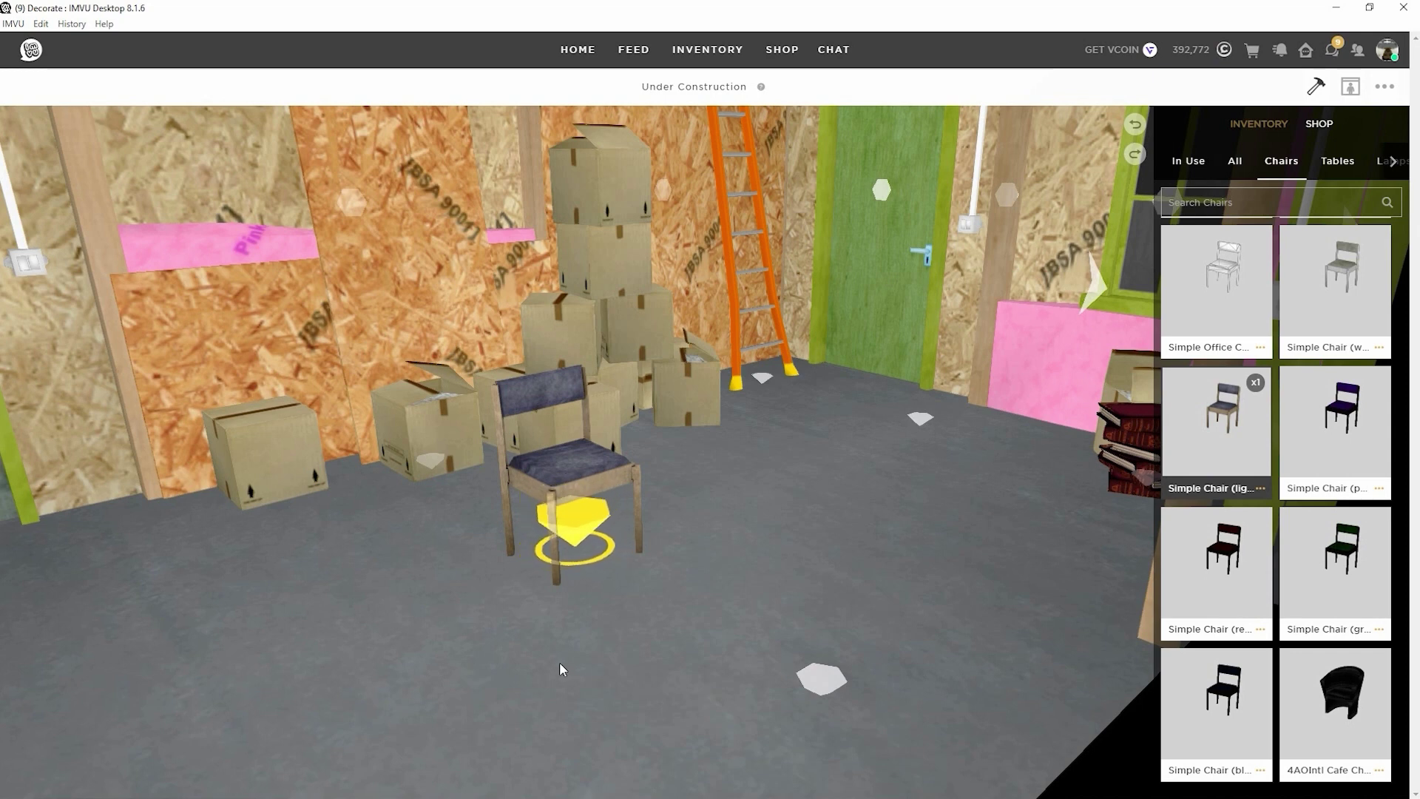
left_click(579, 518)
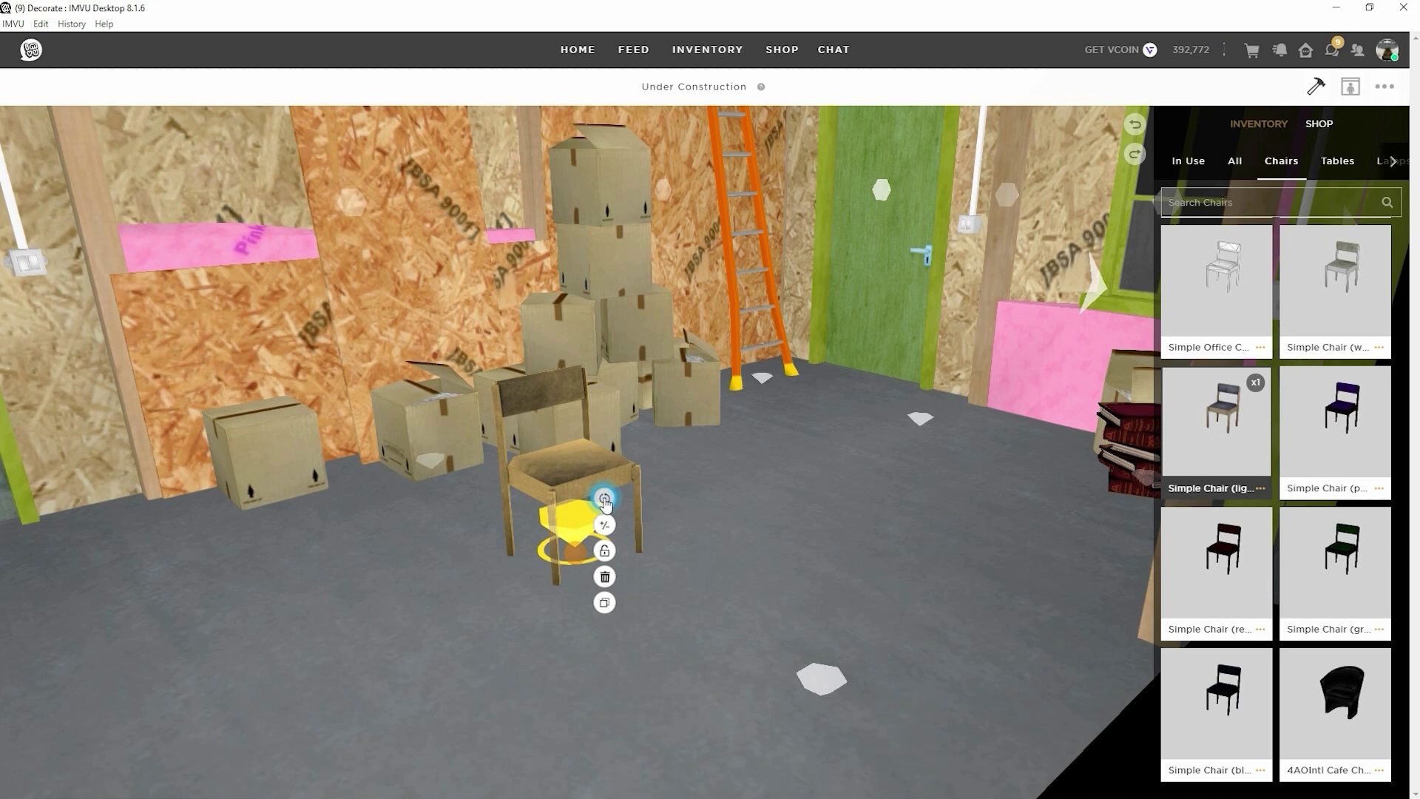
left_click(604, 499)
left_click_drag(584, 591, 612, 597)
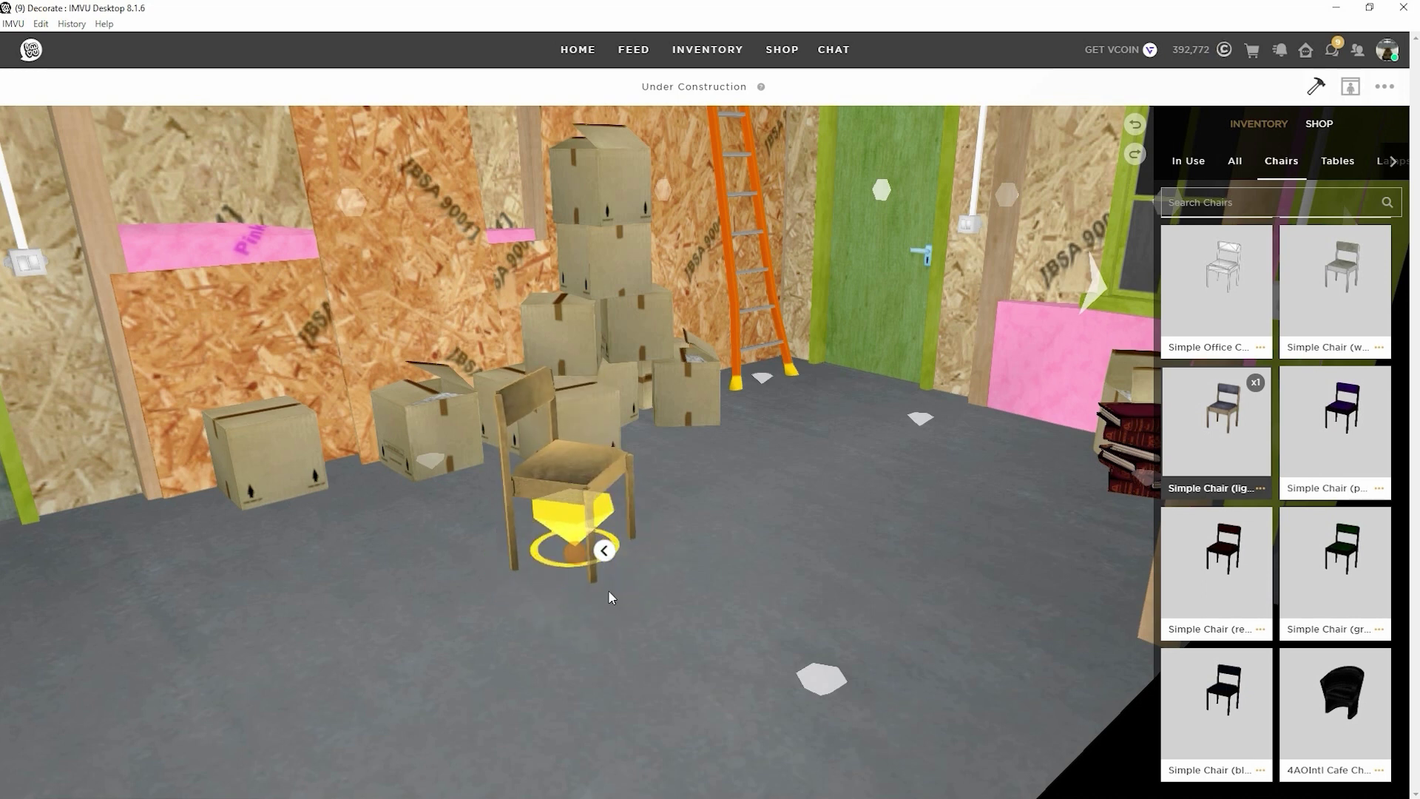
left_click(604, 550)
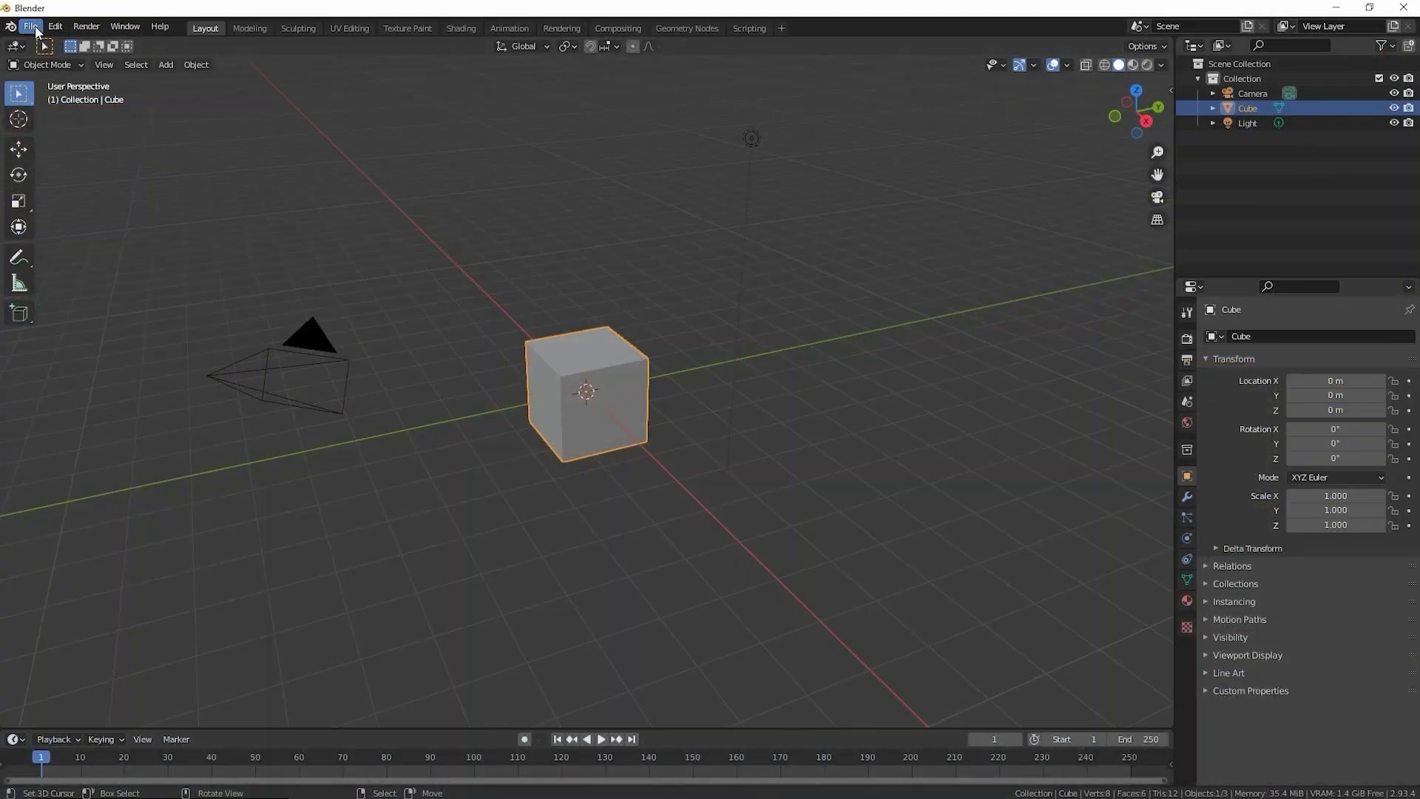
Open twitch garage (22b).blend from the file browser.
left_click(30, 26)
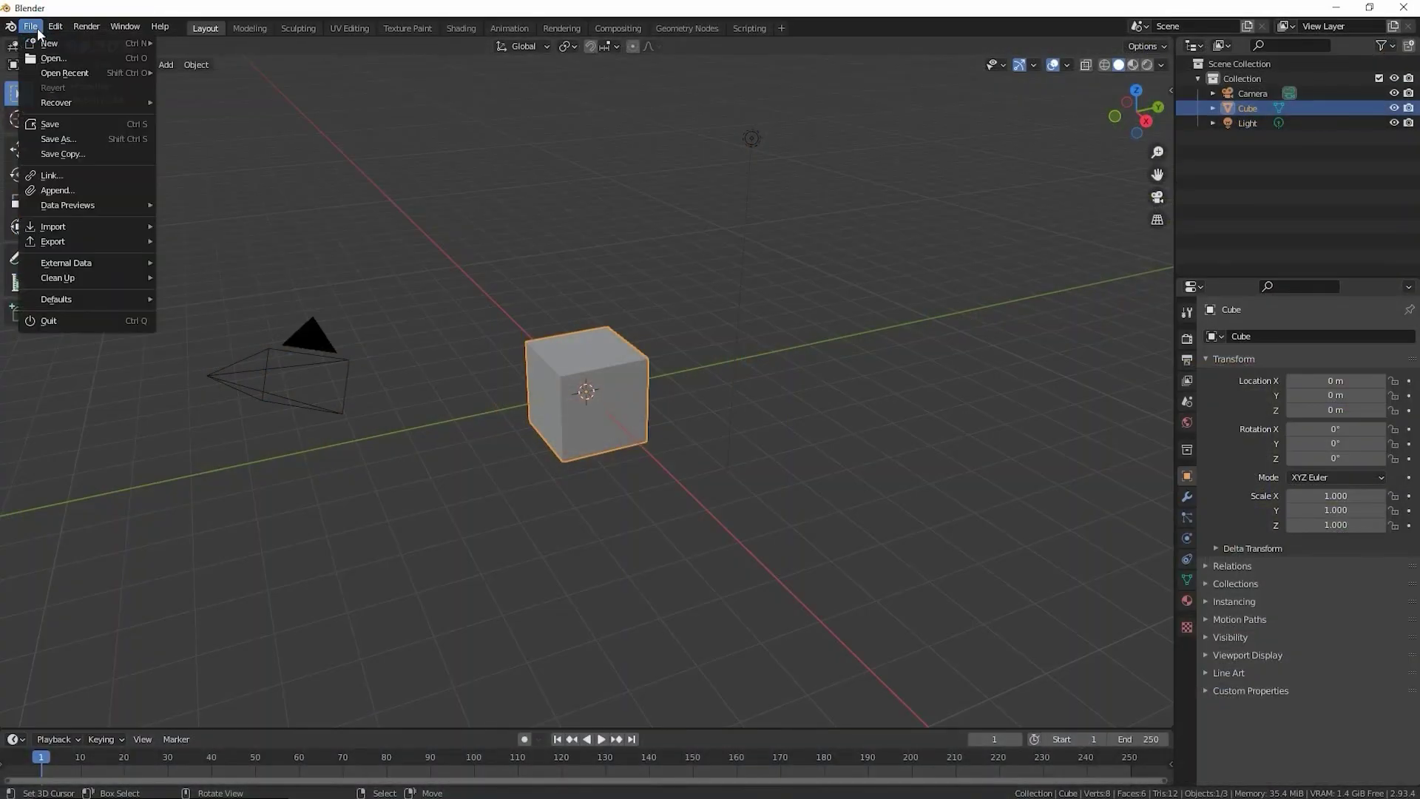
left_click(49, 59)
scroll(562, 363, "down", 10)
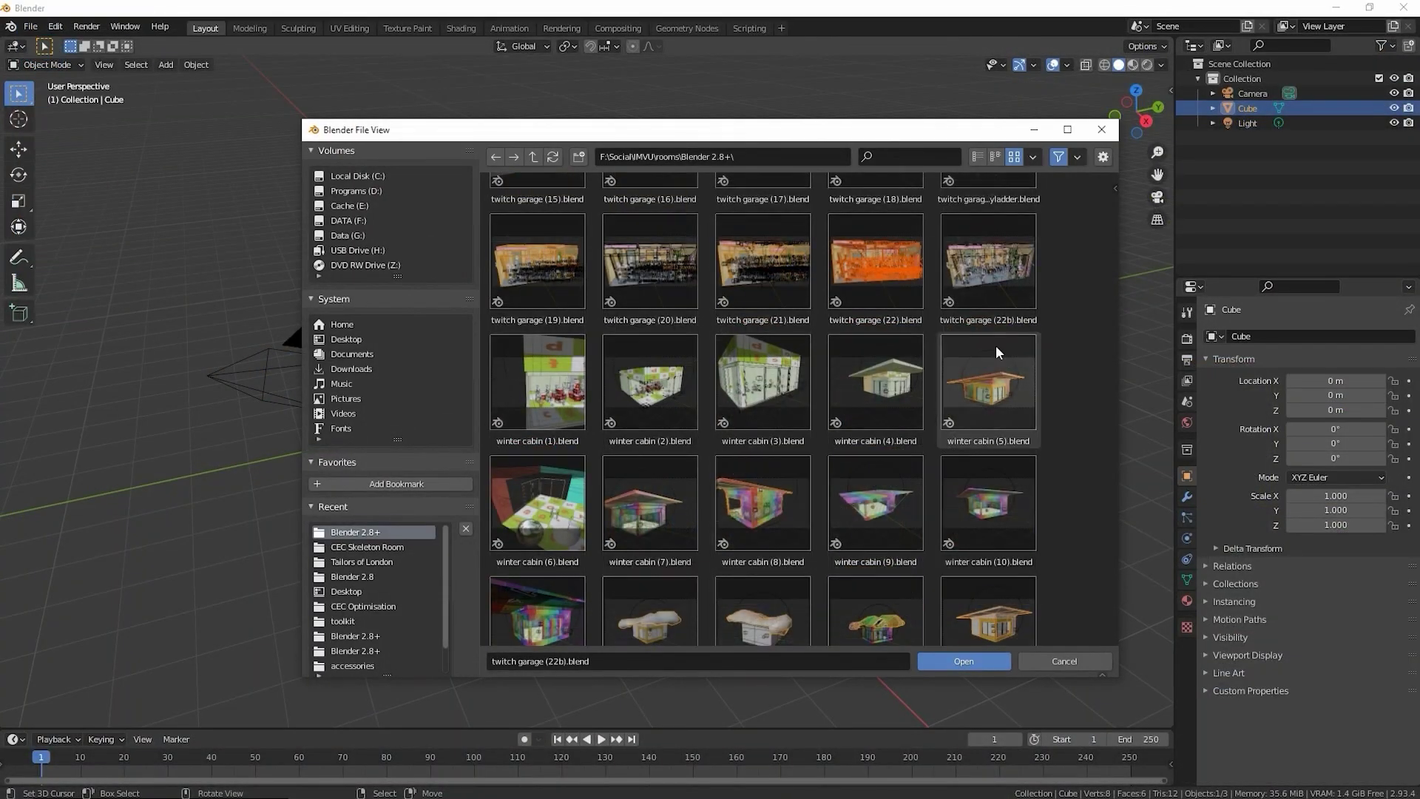
left_click(1003, 272)
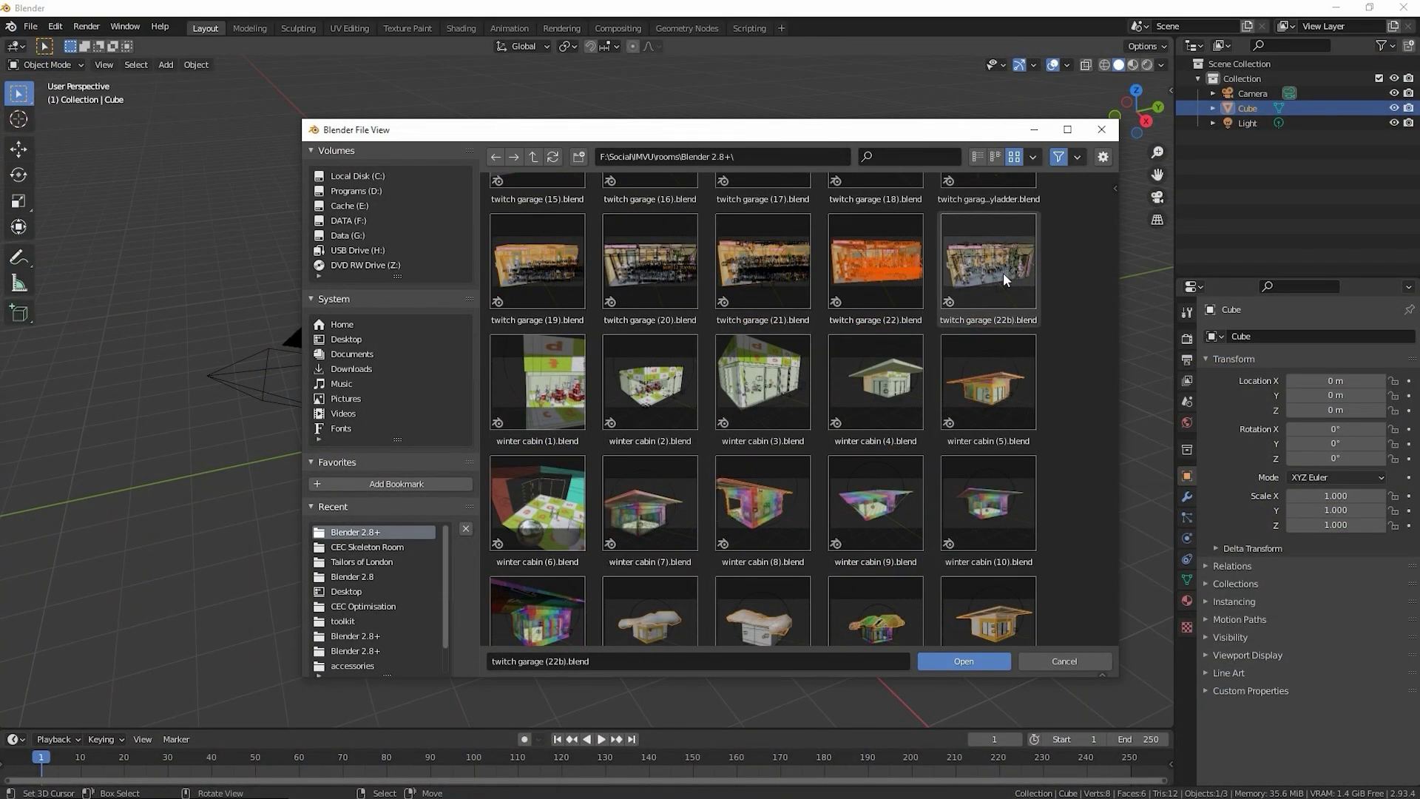
left_click(965, 661)
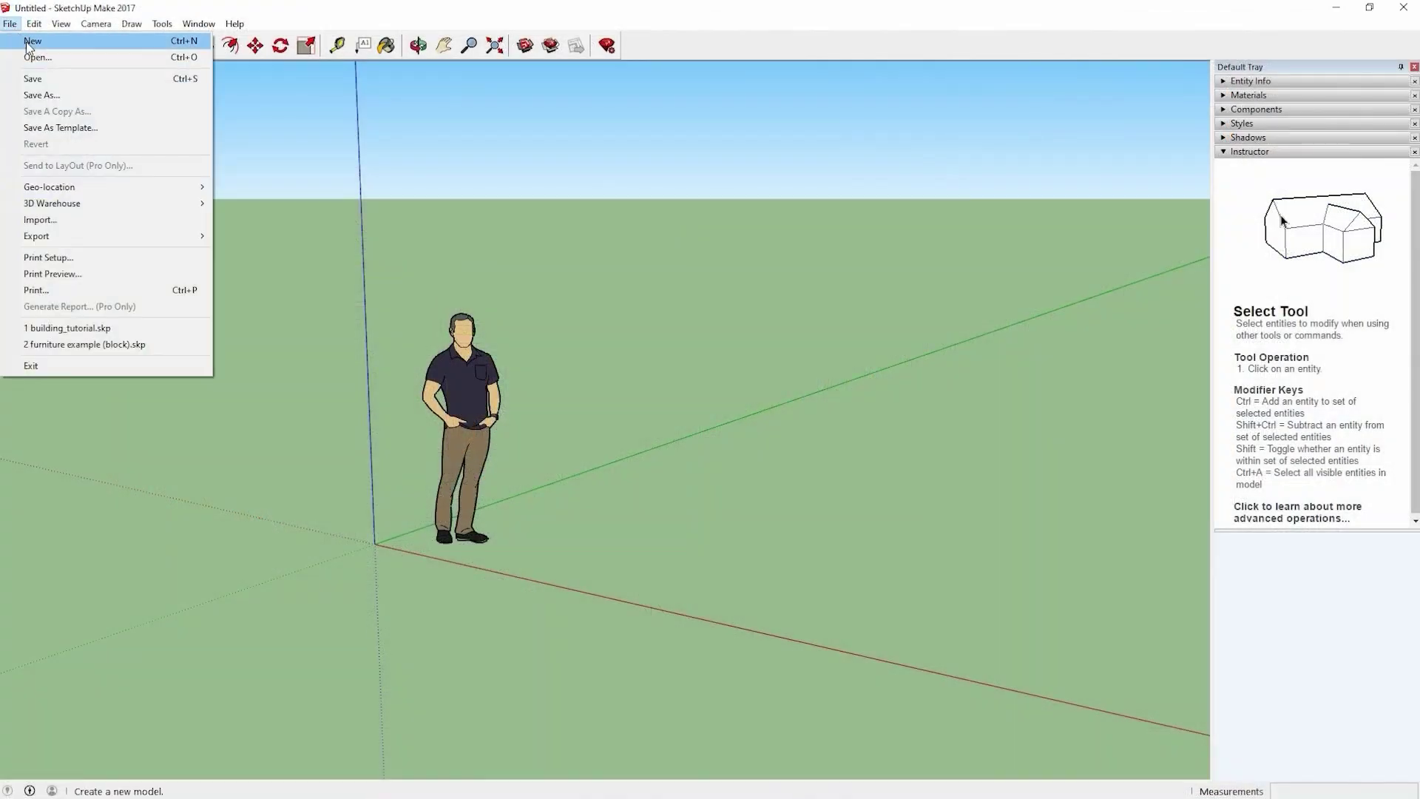
Open the building_tutorial.skp model from the tutorials folder.
left_click(33, 58)
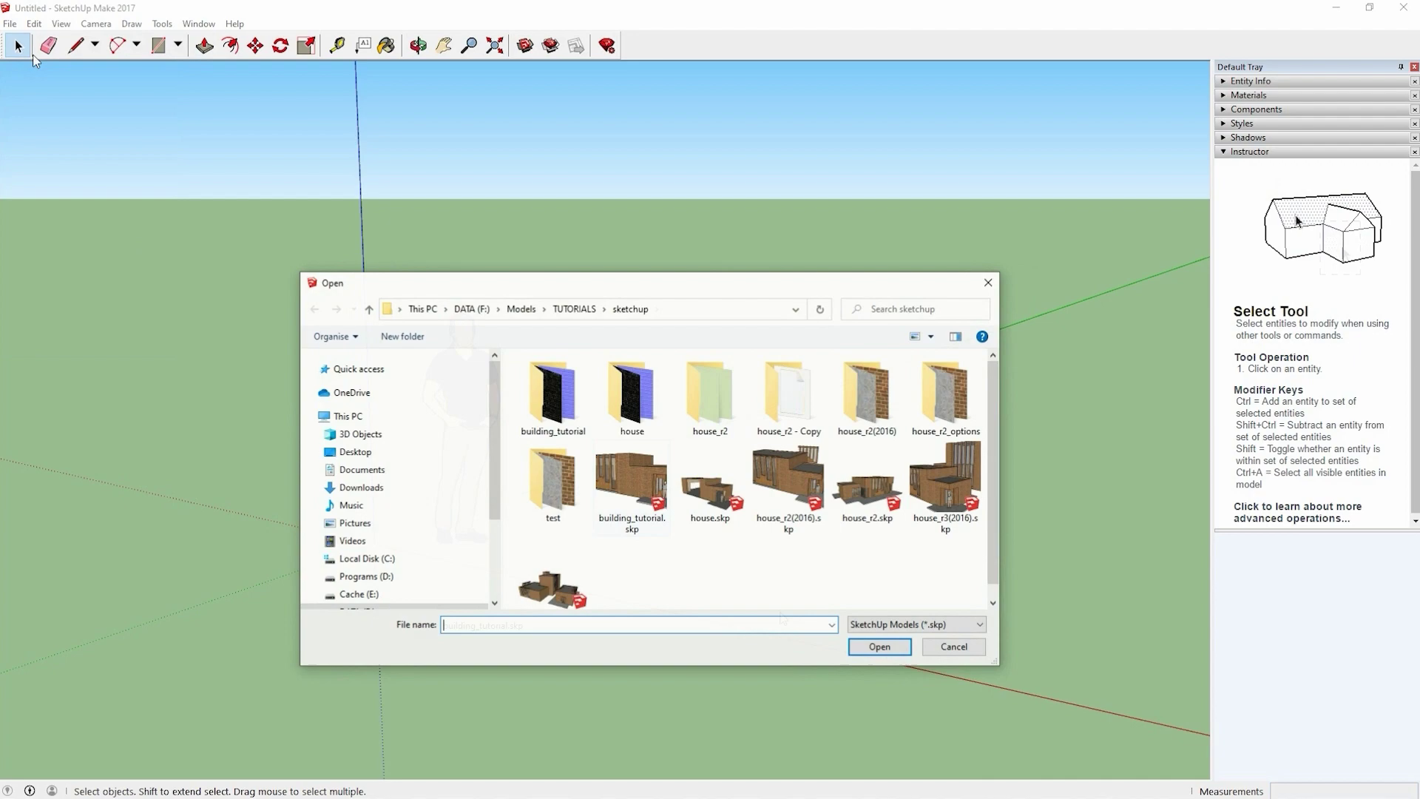
left_click(631, 467)
left_click(882, 646)
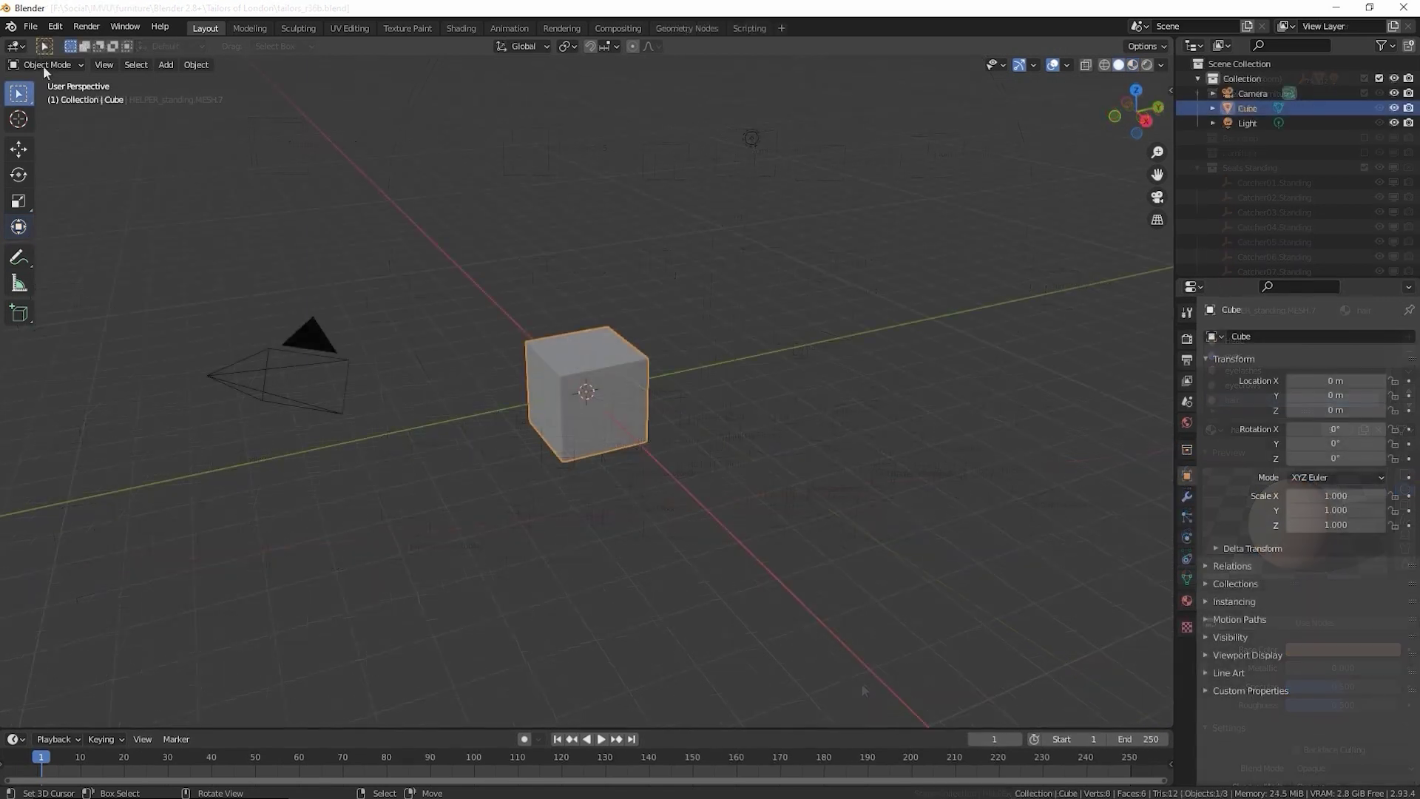
Open back alley (7).blend from CEC Skeleton Room and orbit around its room mesh.
left_click(31, 27)
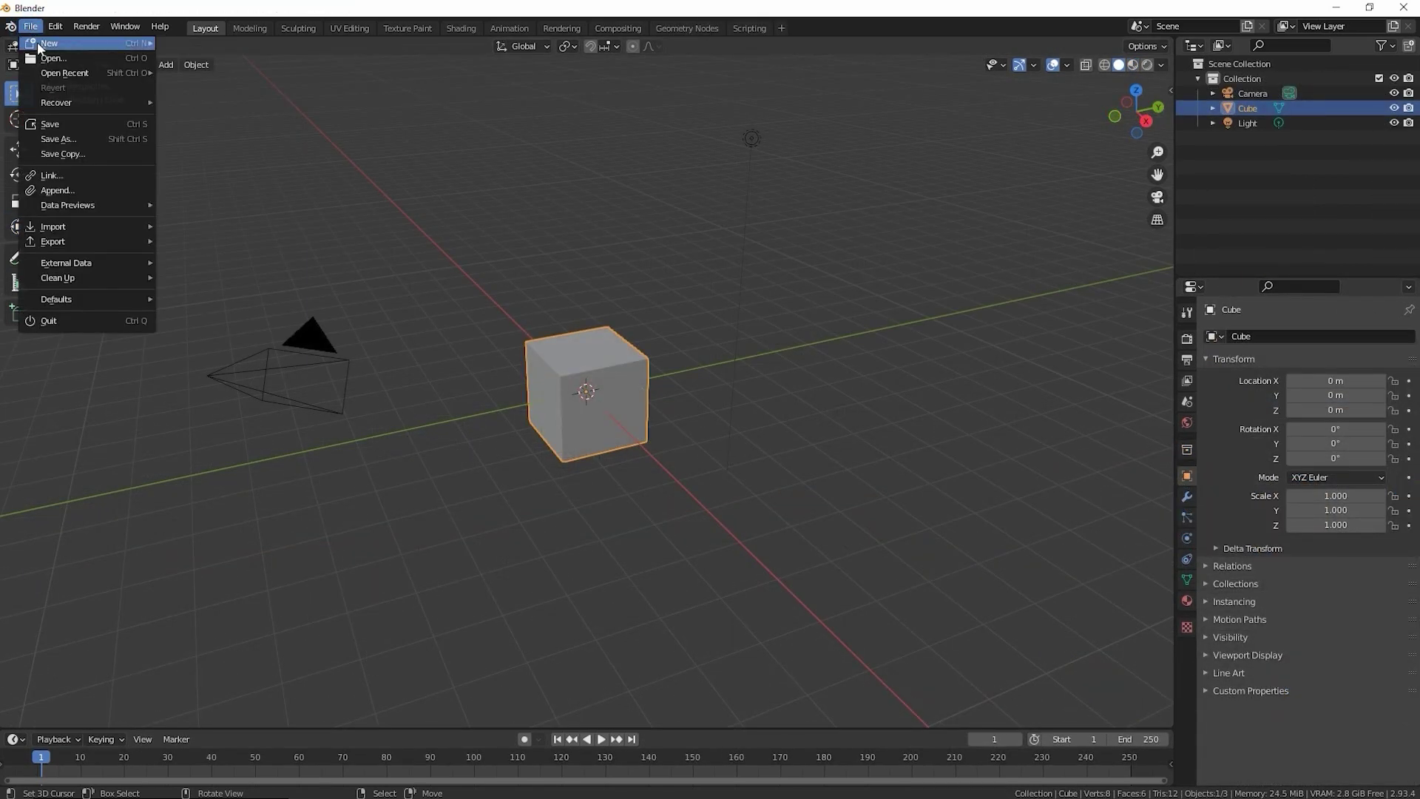
left_click(51, 59)
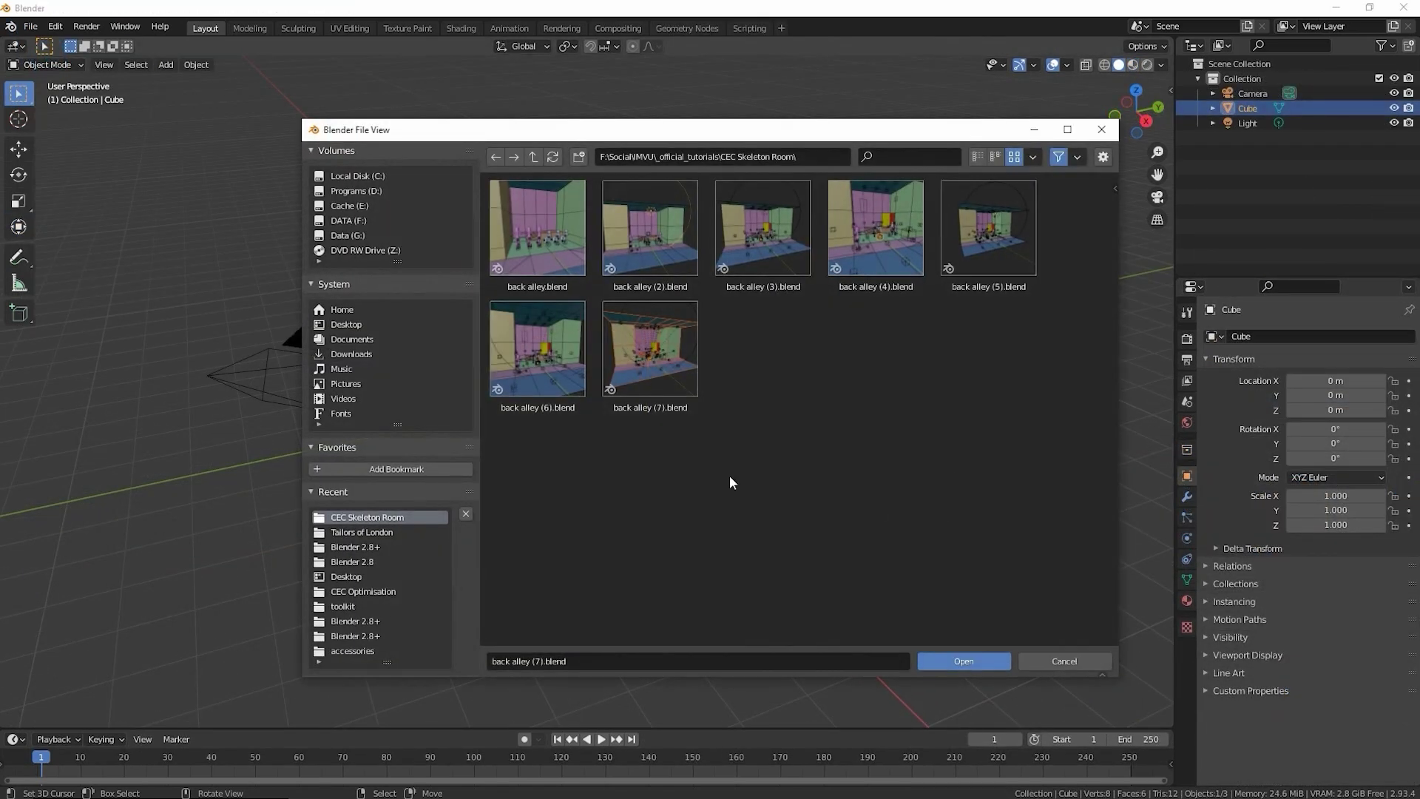
left_click(672, 365)
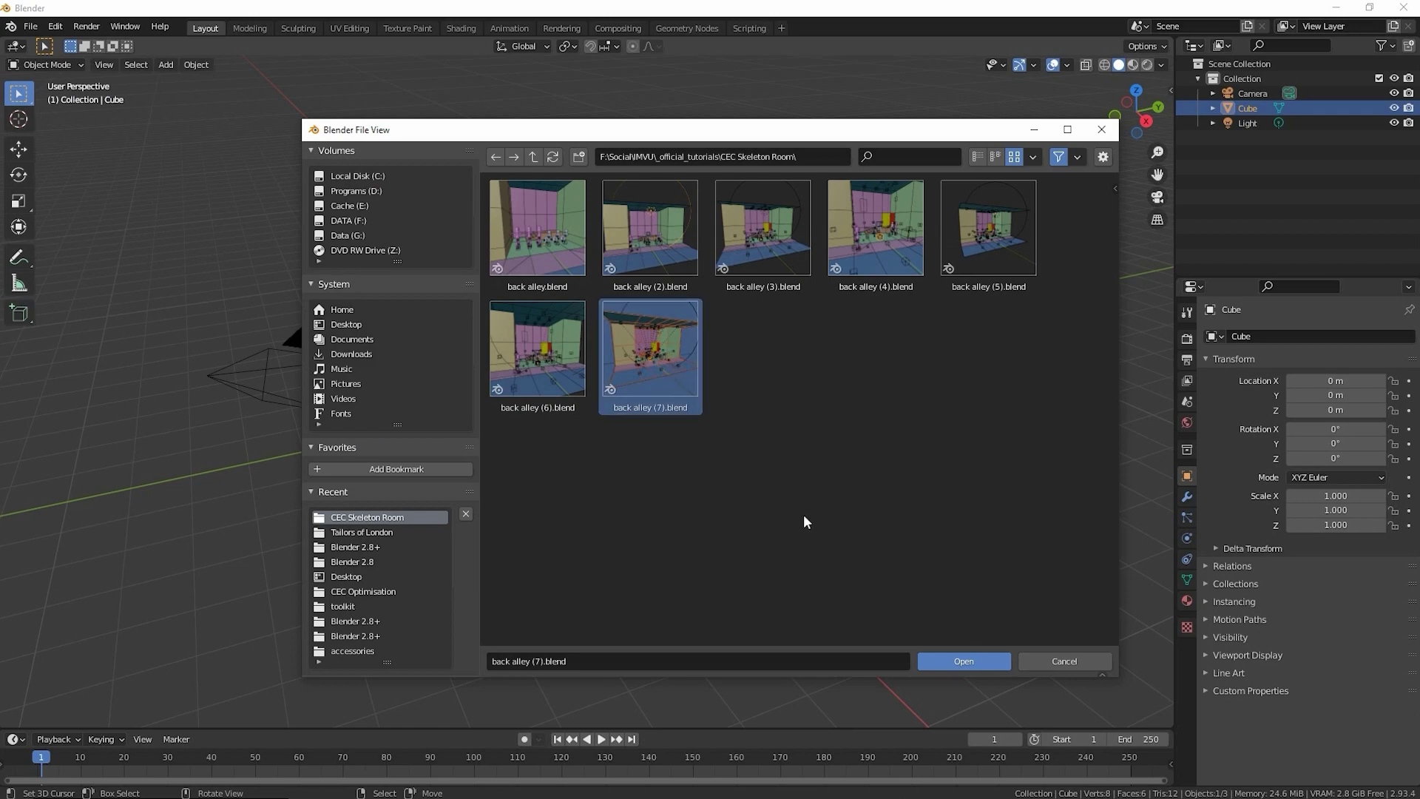
left_click(963, 660)
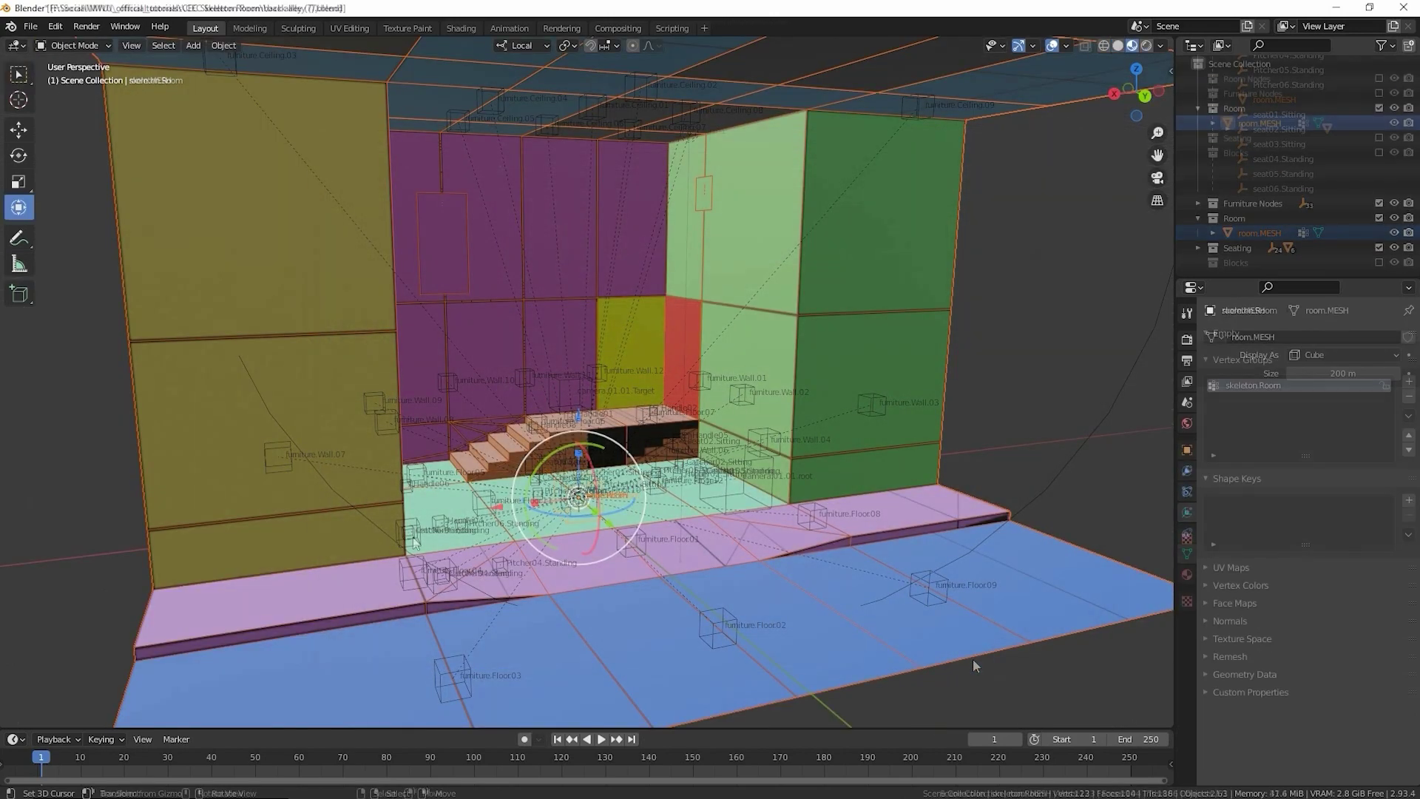
middle_click_drag(488, 562, 1068, 529)
Put the room mesh in edit mode with Solid shading, viewed from the left.
key("Tab")
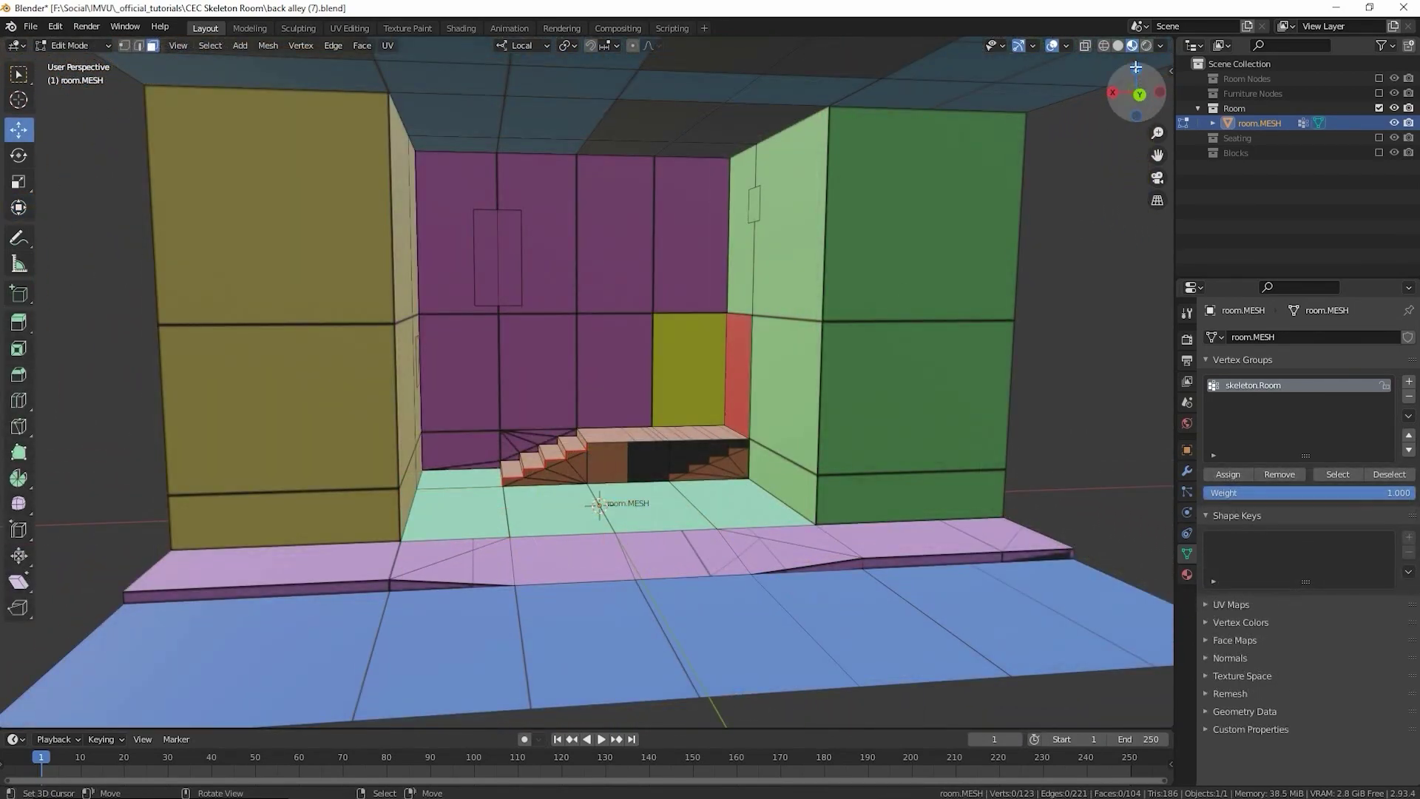
left_click(1119, 45)
middle_click_drag(607, 534, 574, 480)
Select the red wall face, try moving it down-left, then cancel the move.
left_click(522, 514)
left_click(715, 372)
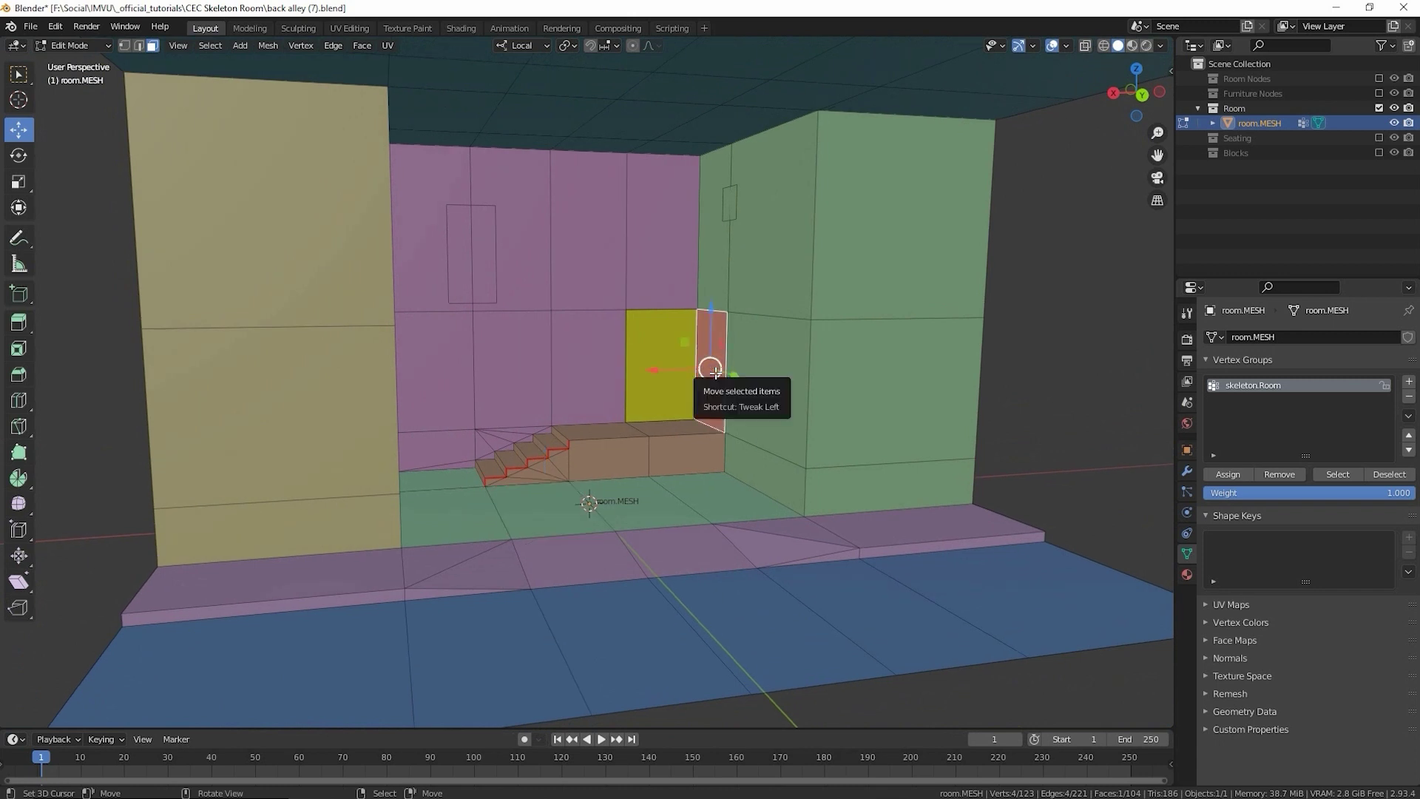
left_click_drag(715, 372, 640, 416)
right_click(640, 415)
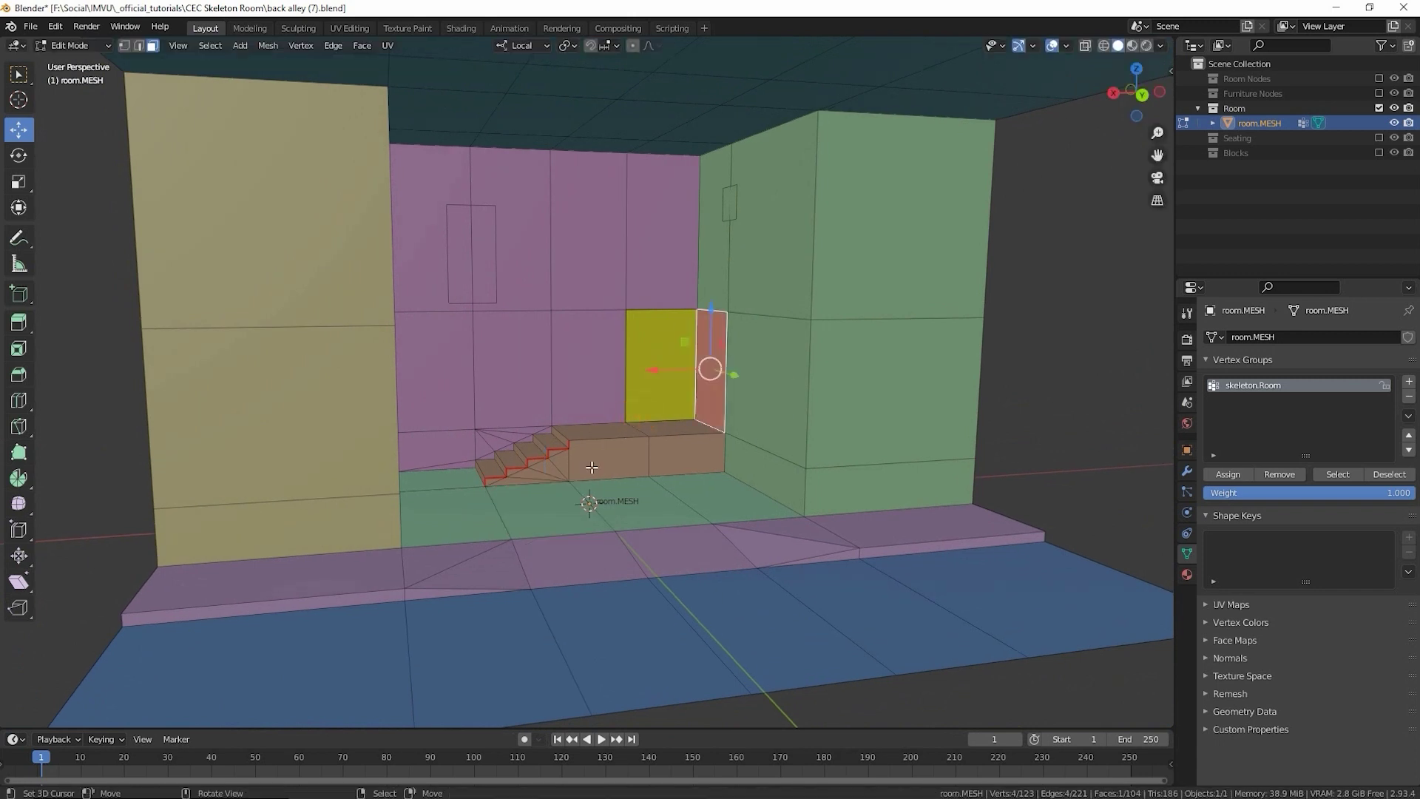
middle_click_drag(564, 502, 559, 500)
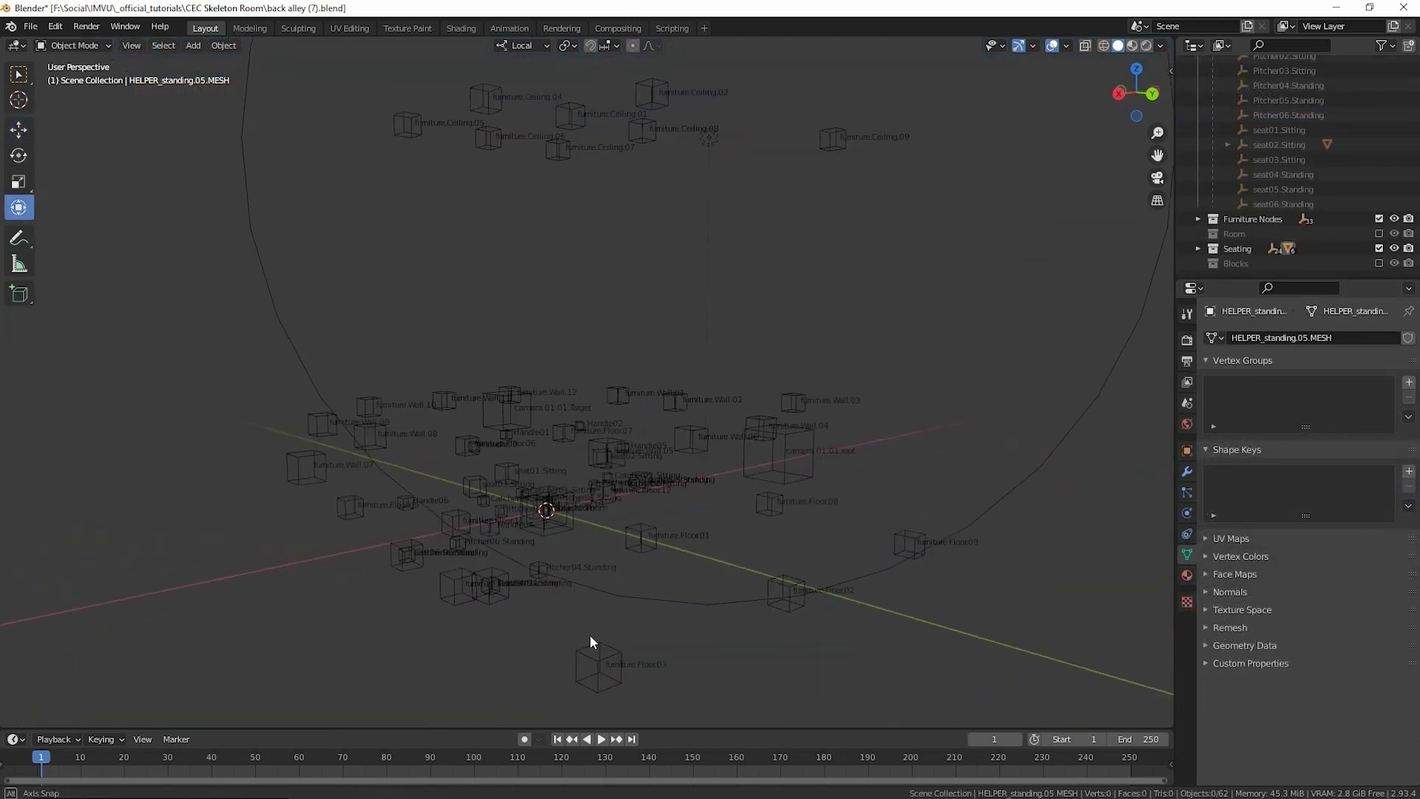
Orbit the seating figures and select the Pitcher04.Standing, seat04.Standing and Catcher04.Standing nodes.
middle_click_drag(589, 634, 872, 646)
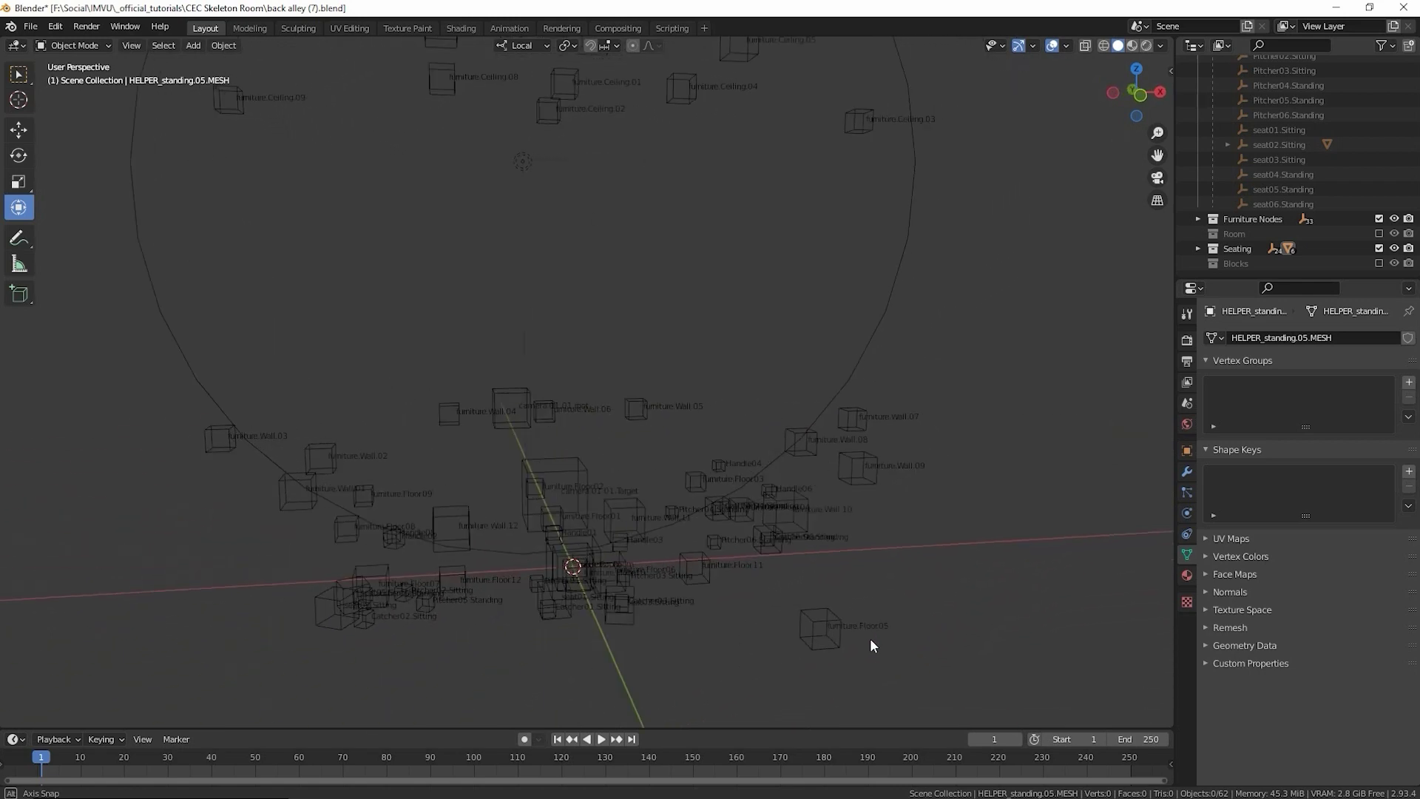
middle_click_drag(871, 646, 897, 647)
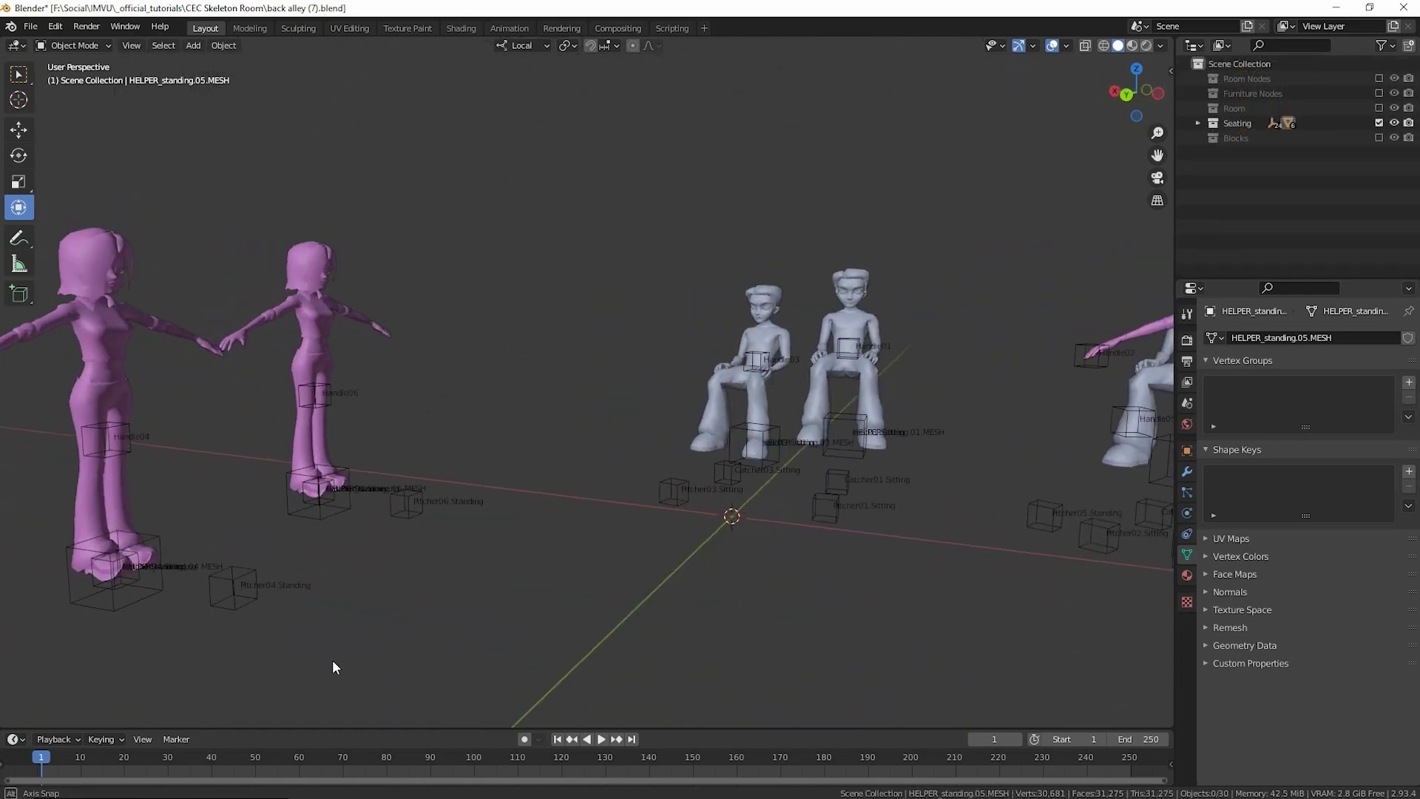
middle_click_drag(333, 662, 374, 662)
left_click(296, 650)
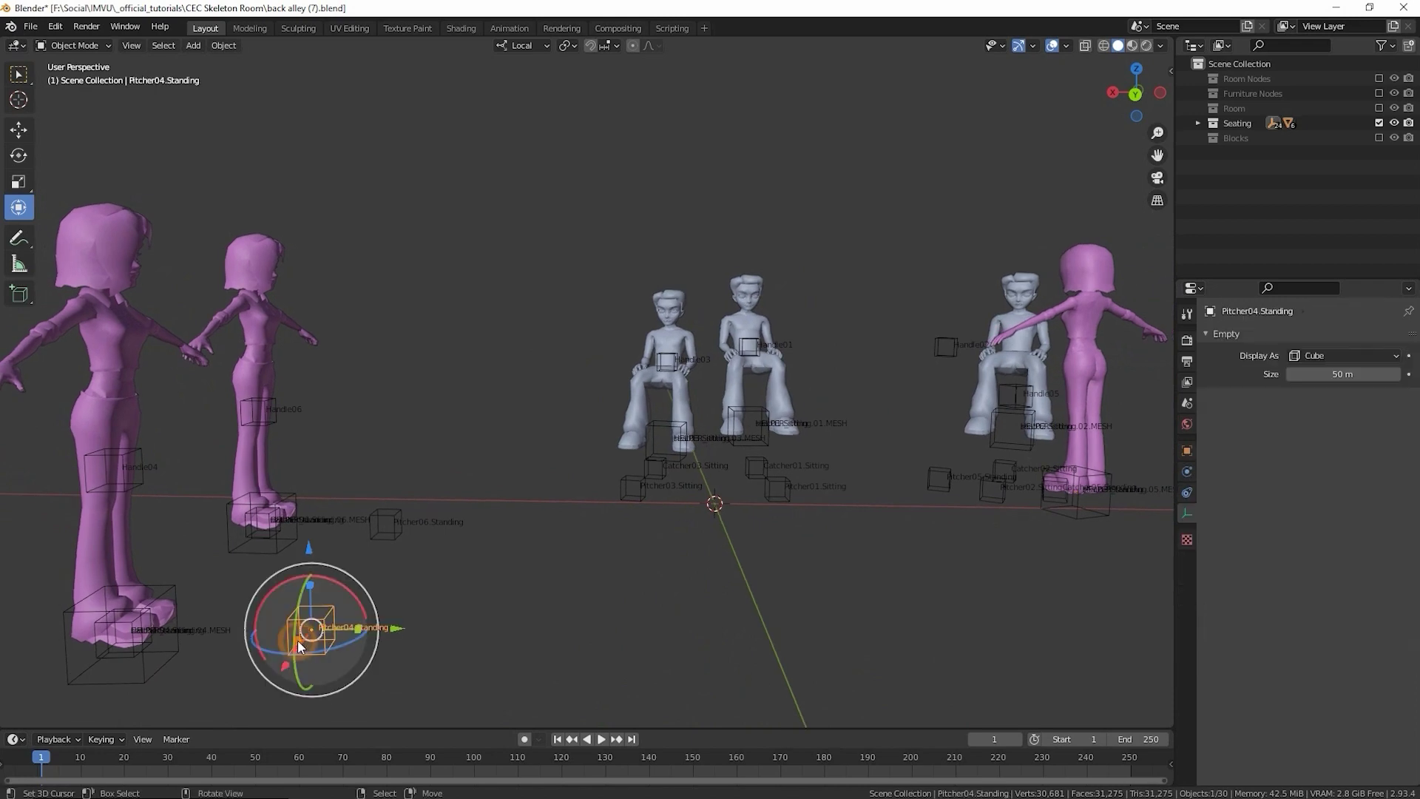
left_click(149, 664)
left_click(133, 656)
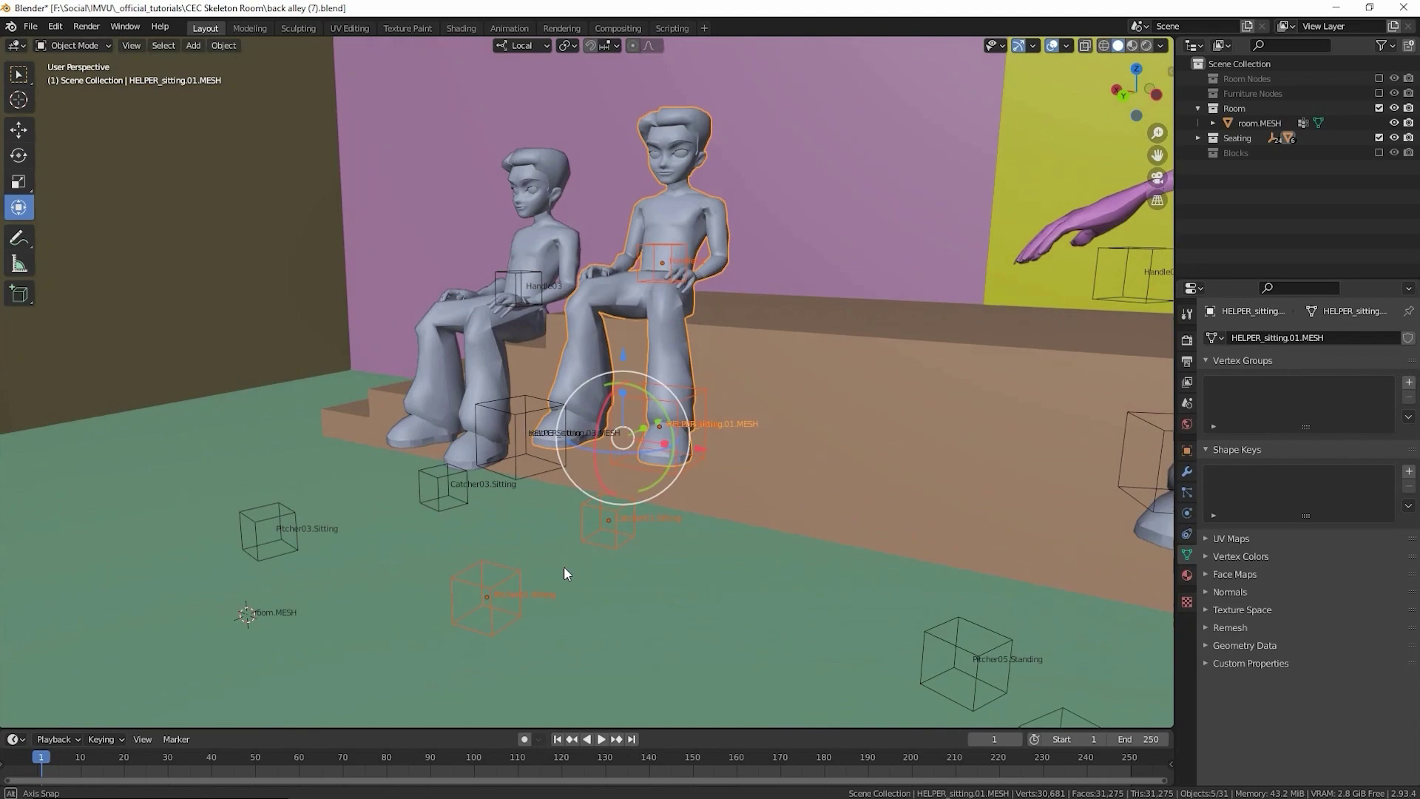
middle_click_drag(564, 568, 728, 608)
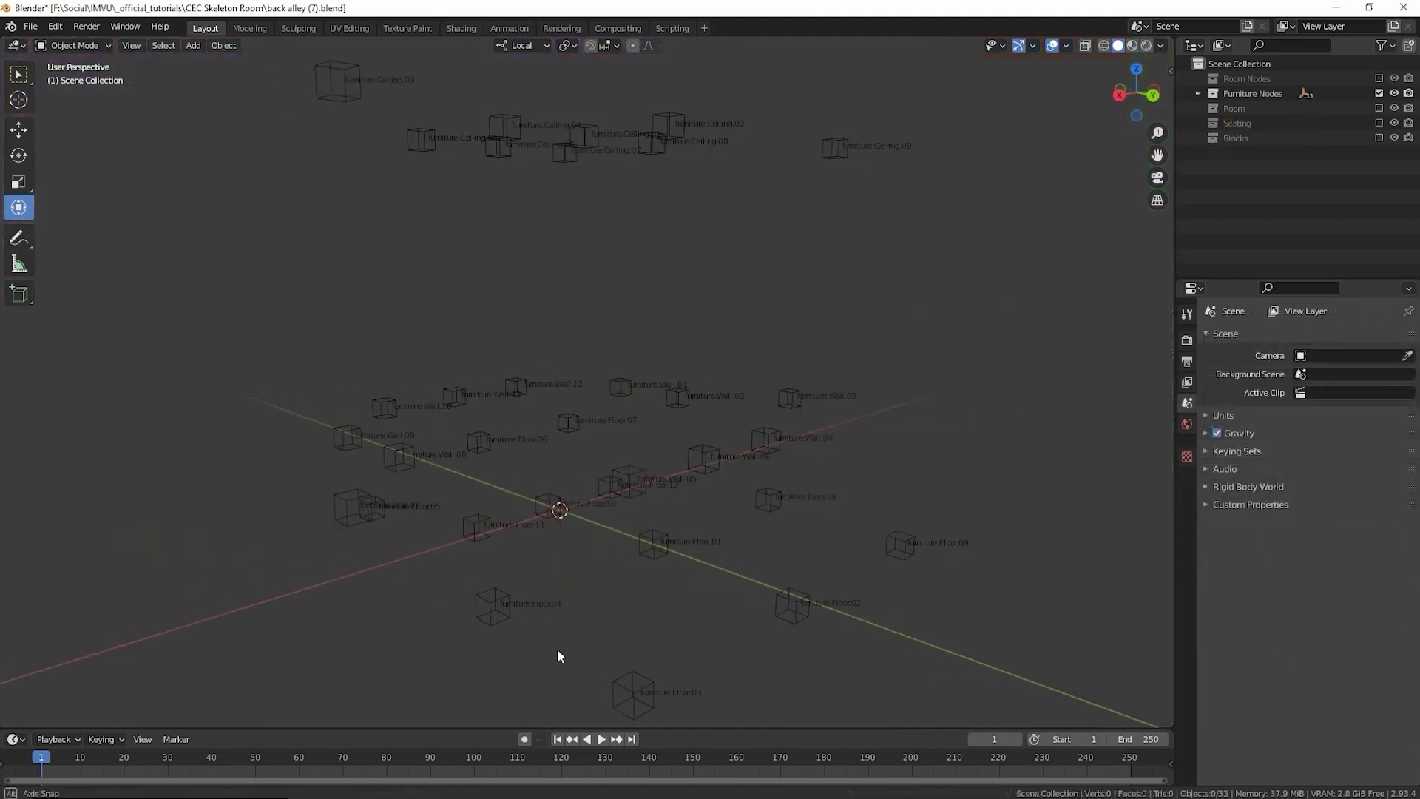
Orbit the room to inspect the wall, floor and ceiling furniture node empties.
middle_click_drag(557, 650, 1150, 661)
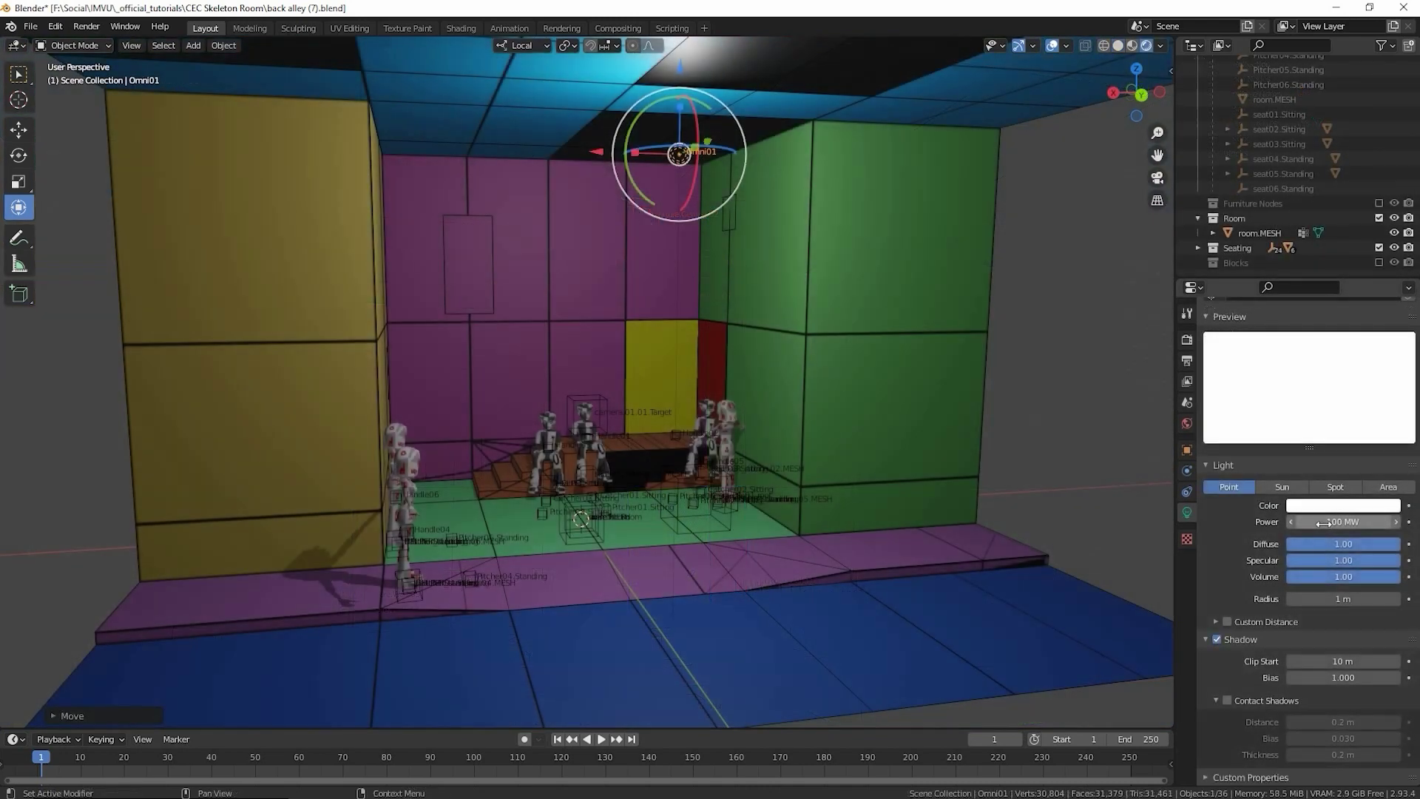
Set Omni01's Light Power to 500 MW and move it along its X axis.
left_click(1326, 522)
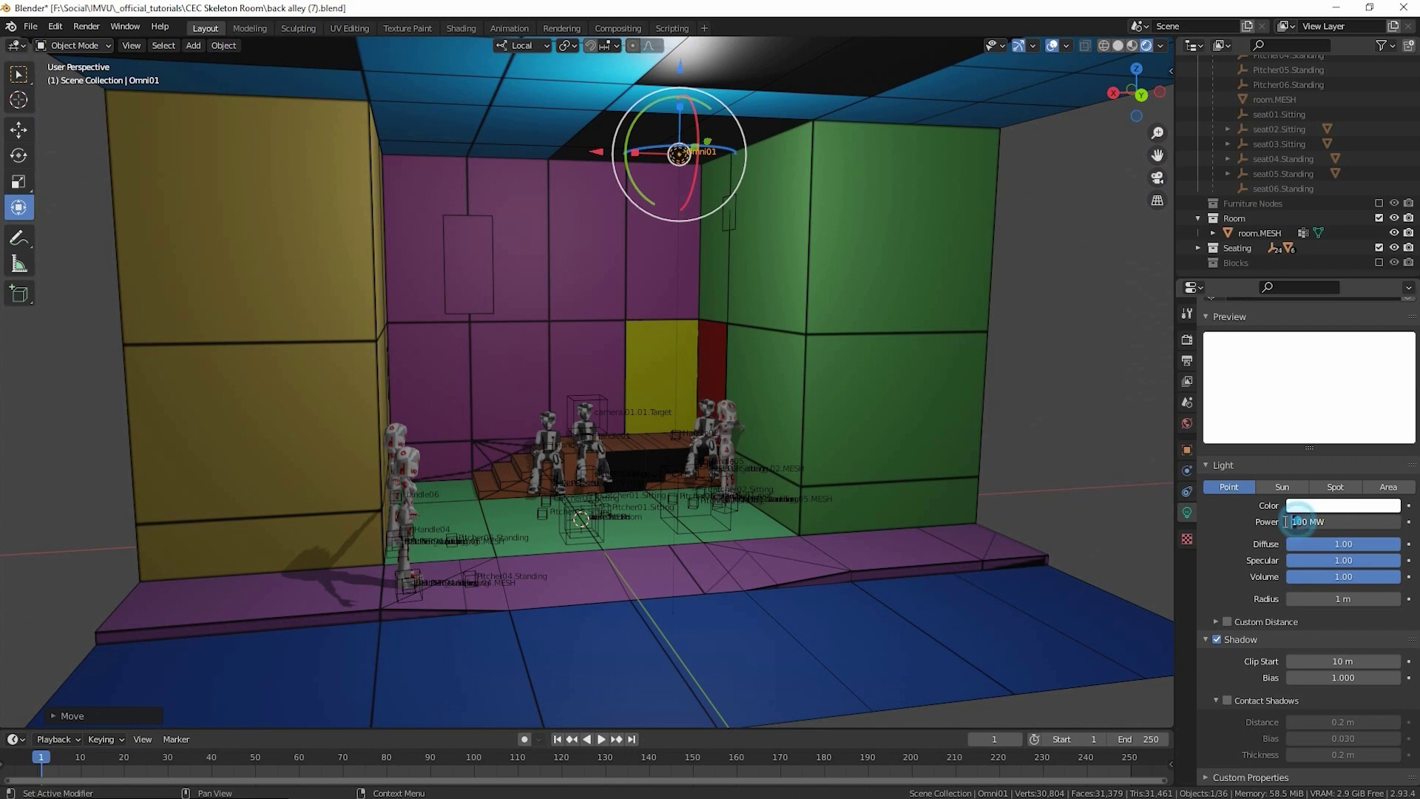
key("Return")
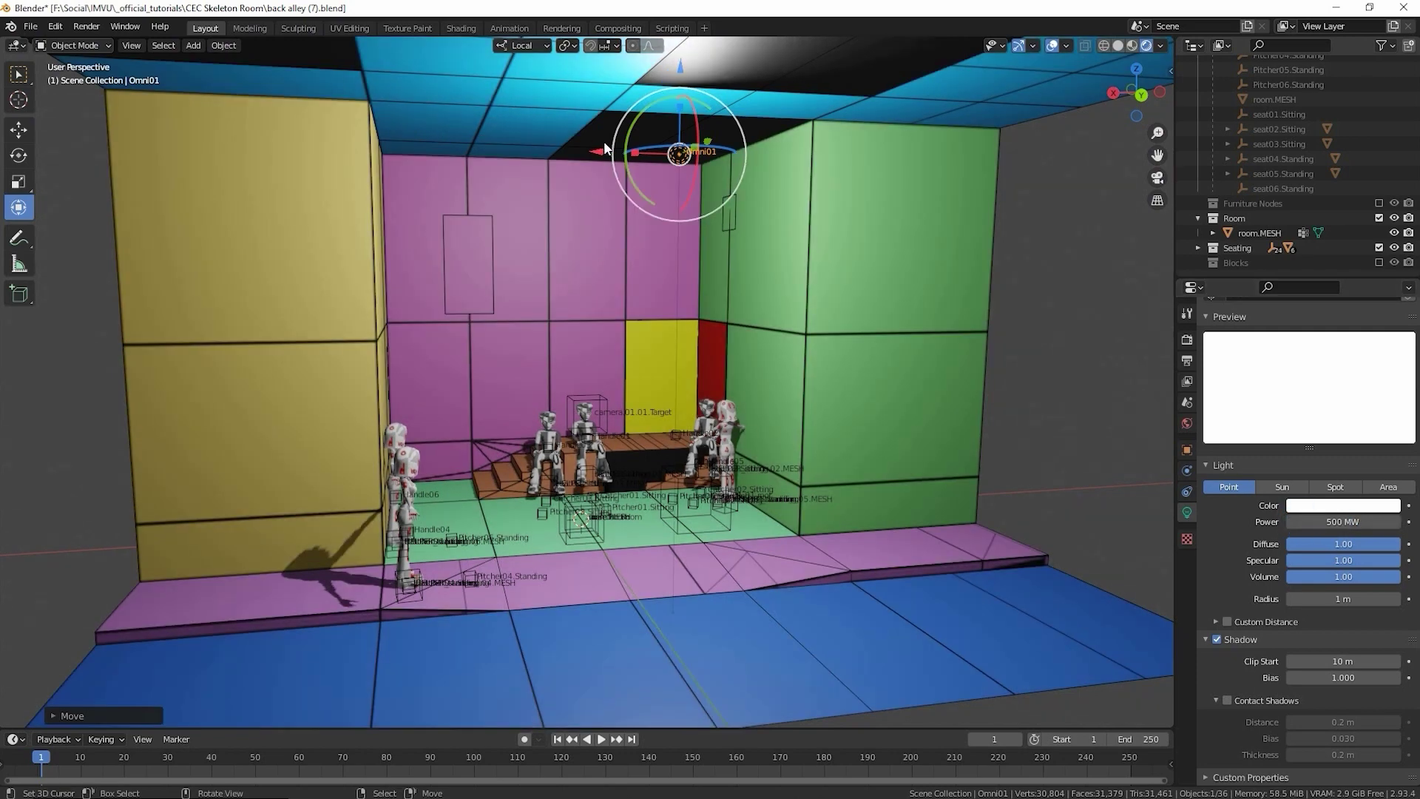
left_click_drag(604, 148, 555, 234)
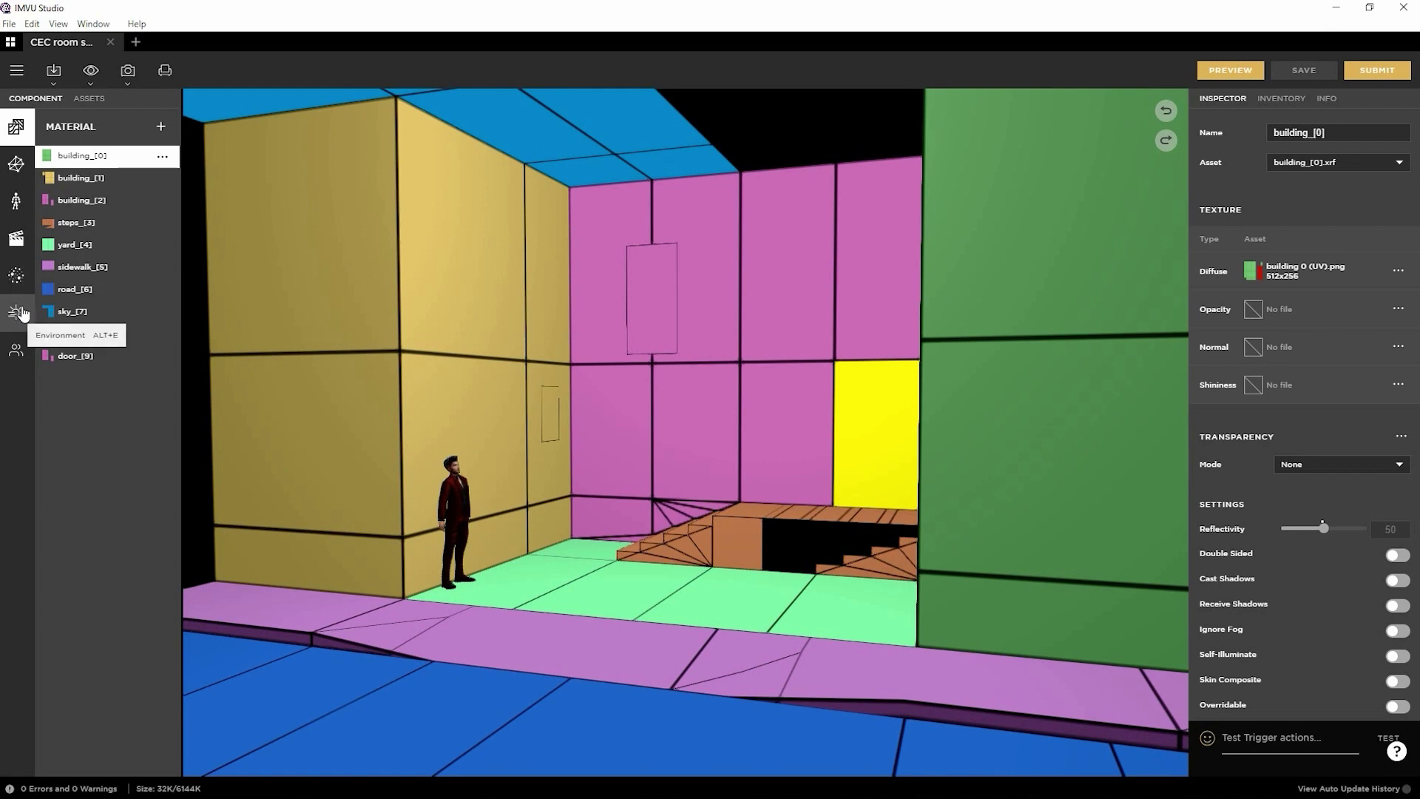
Change the ambient light red value in the room's Environment settings and preview the room.
left_click(18, 313)
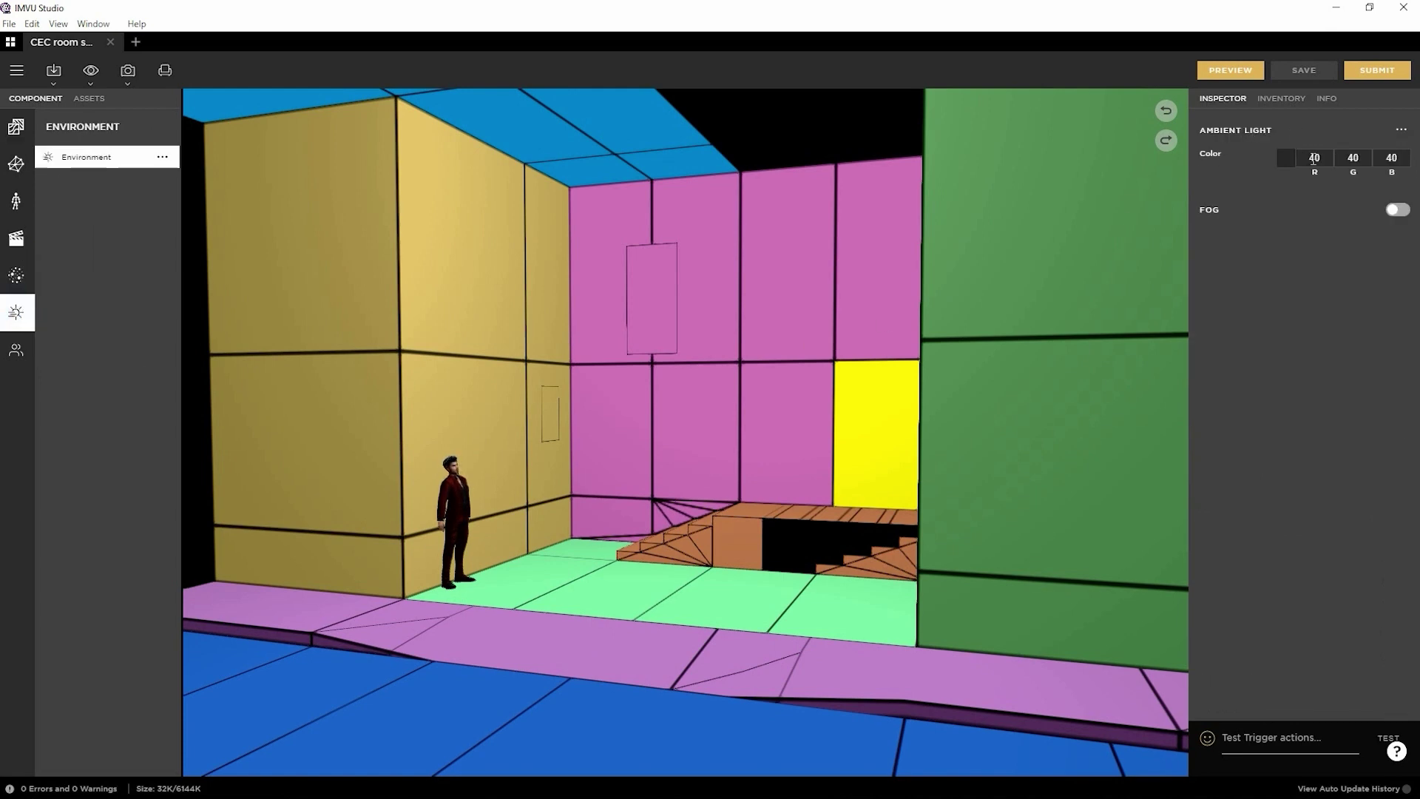
left_click(1314, 158)
type("255")
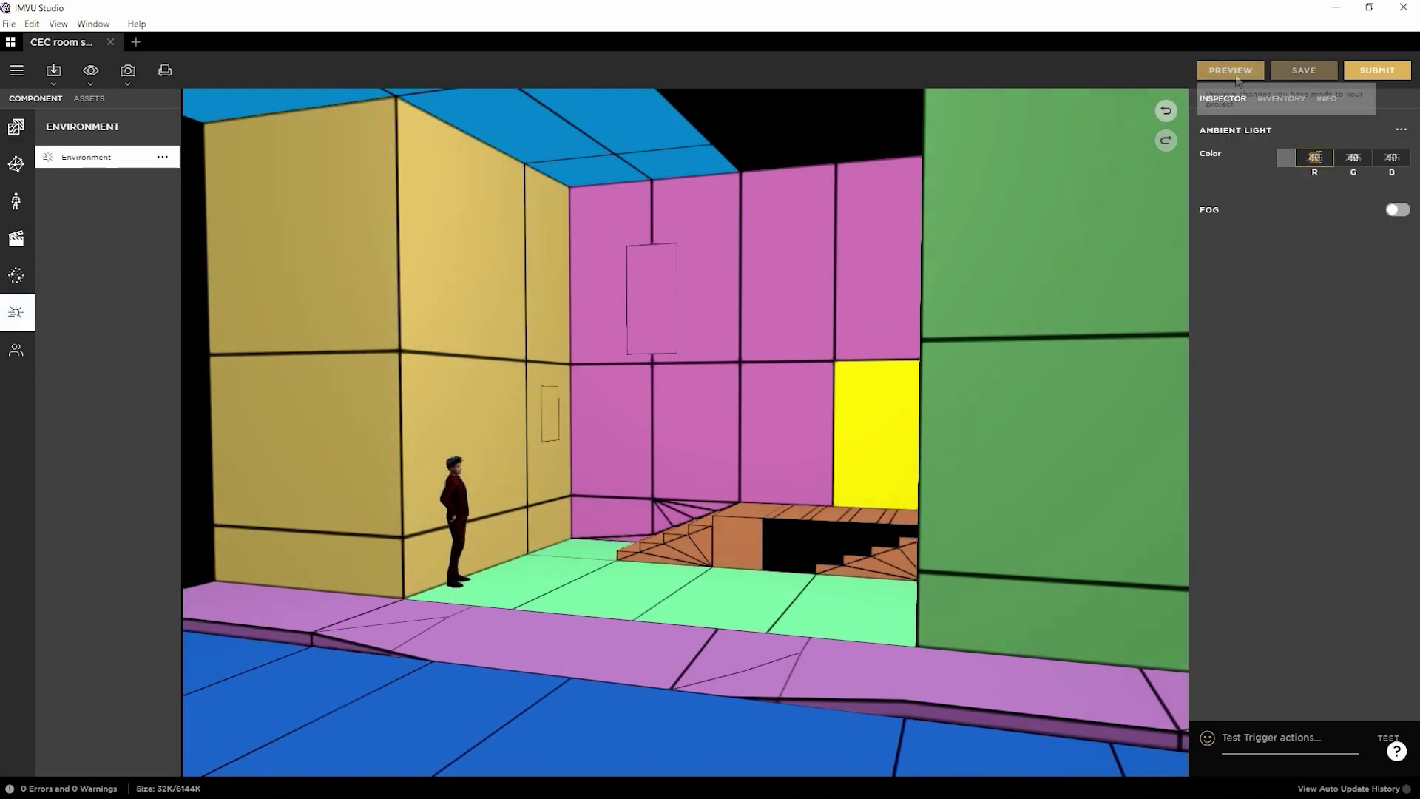
left_click(1236, 73)
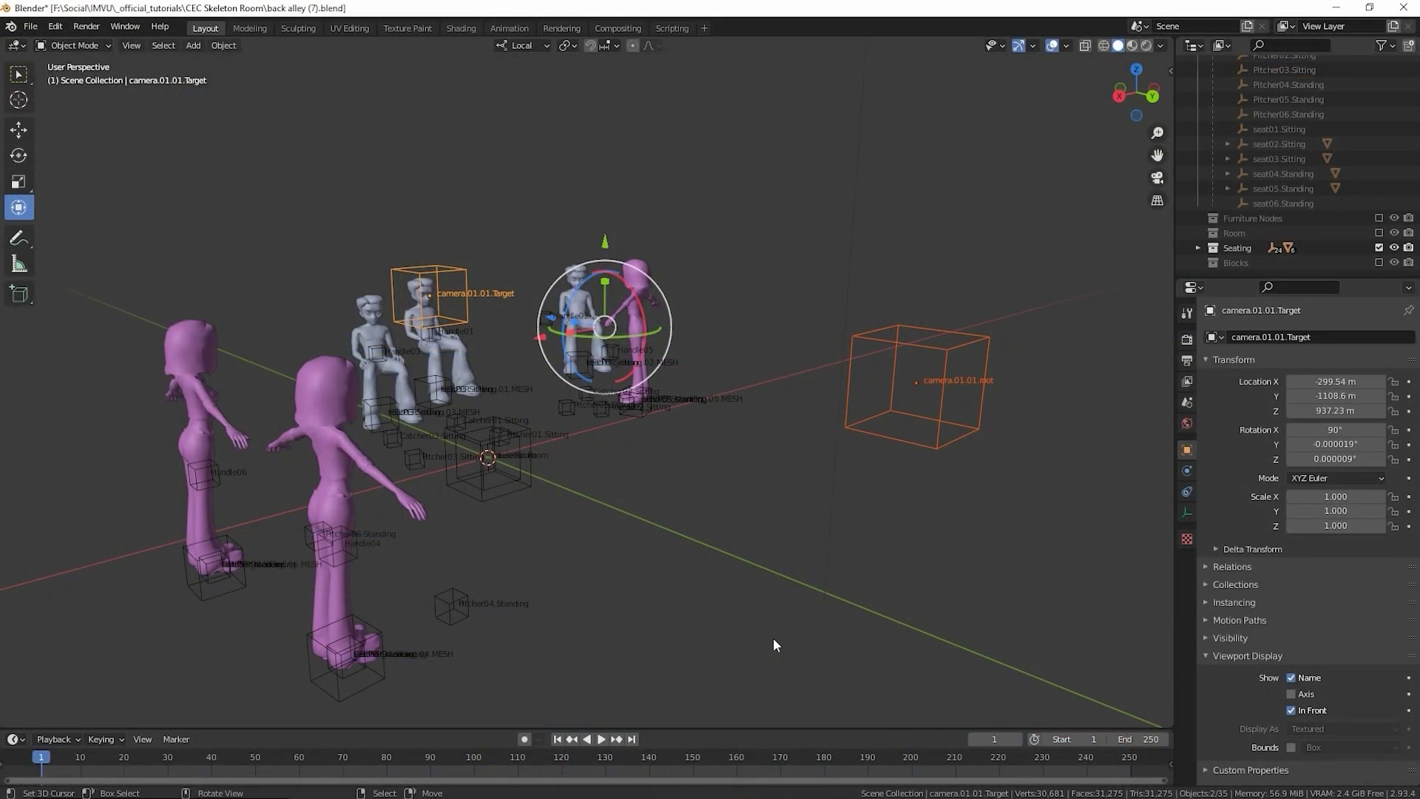
Add camera.01.01.root to the Target selection and rotate both empties to 272° about Z.
middle_click_drag(774, 638, 625, 618)
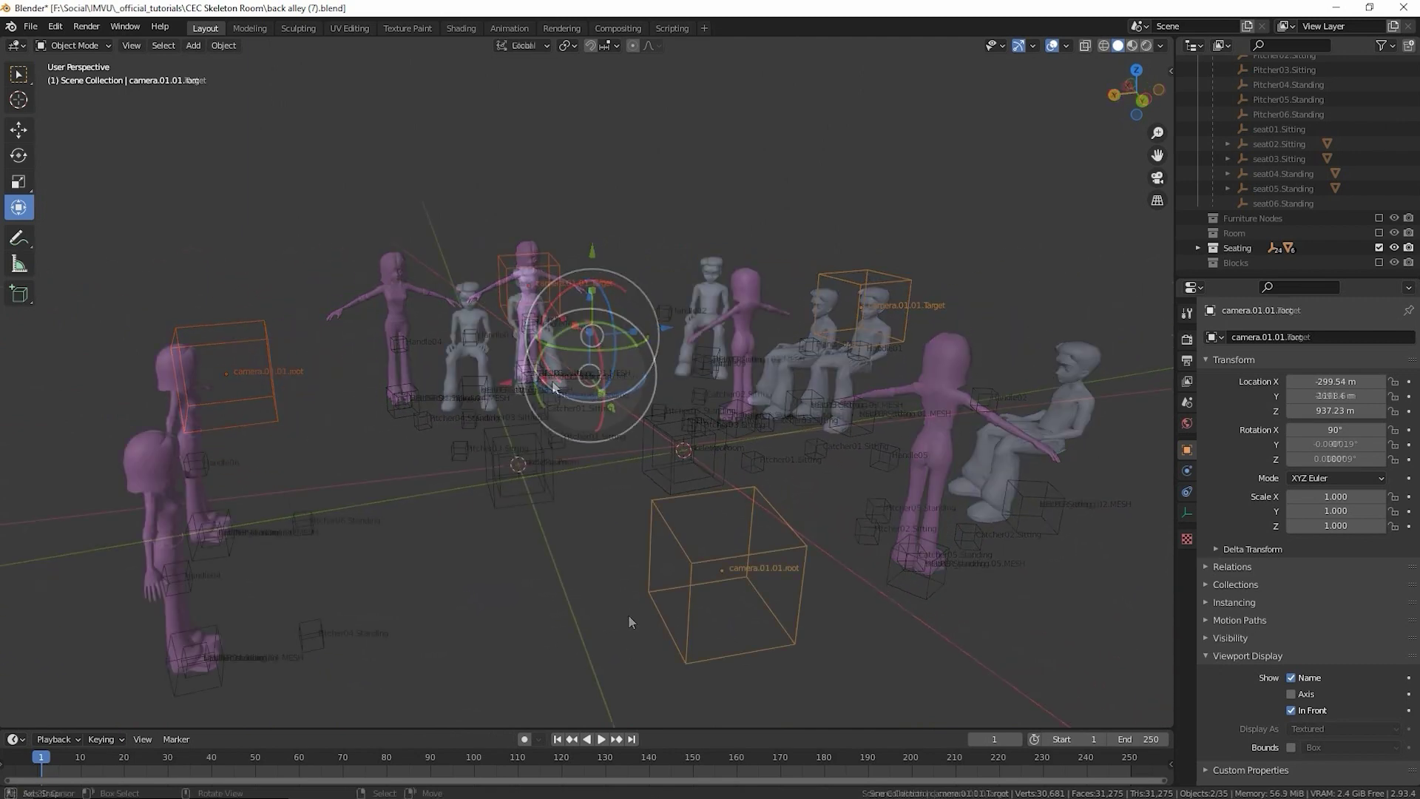
left_click(625, 619, "shift")
key("r")
key("z")
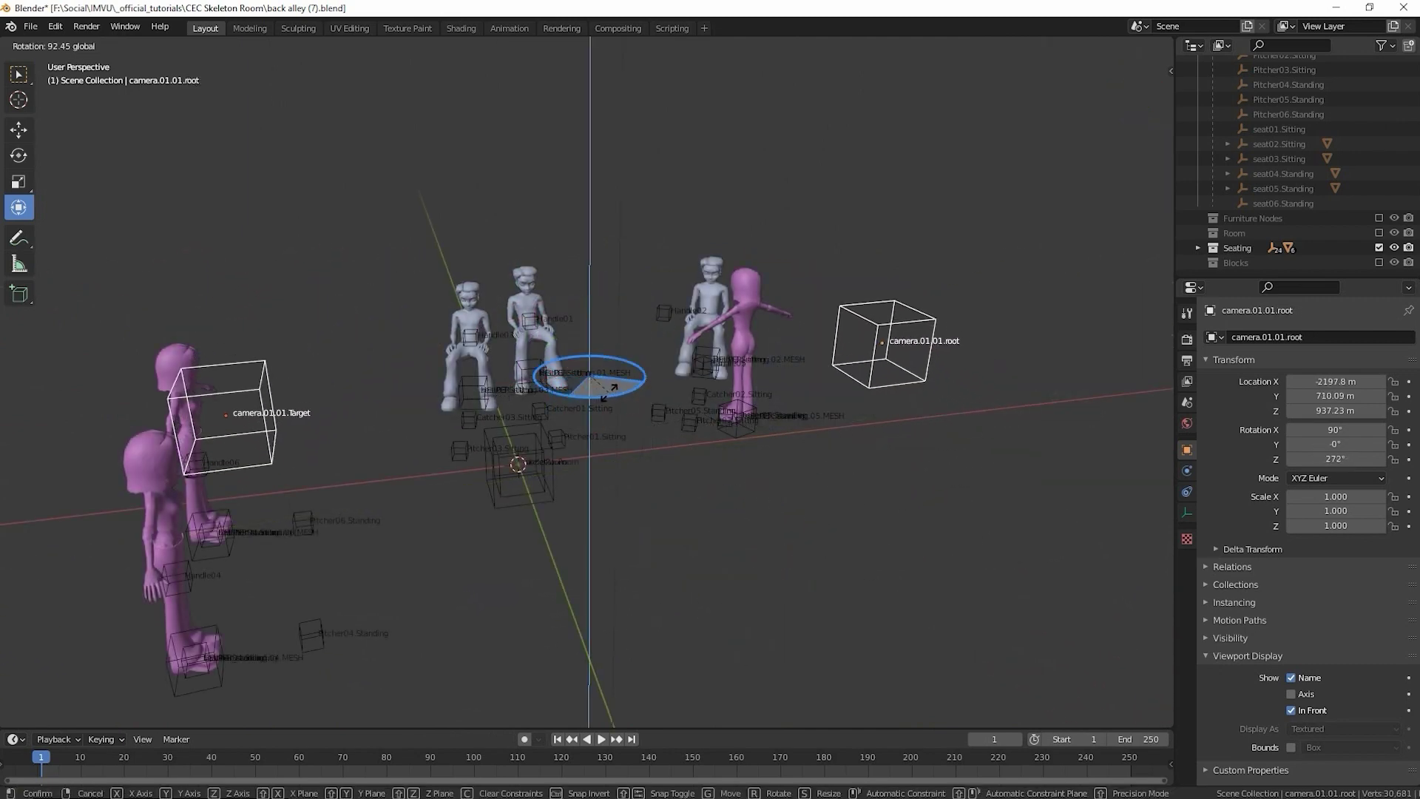
left_click(597, 454)
Move the camera empties to X -1888.4, Y 312.49, Z 1071.2.
middle_click_drag(597, 454, 694, 399)
key("g")
key("y")
left_click(561, 375)
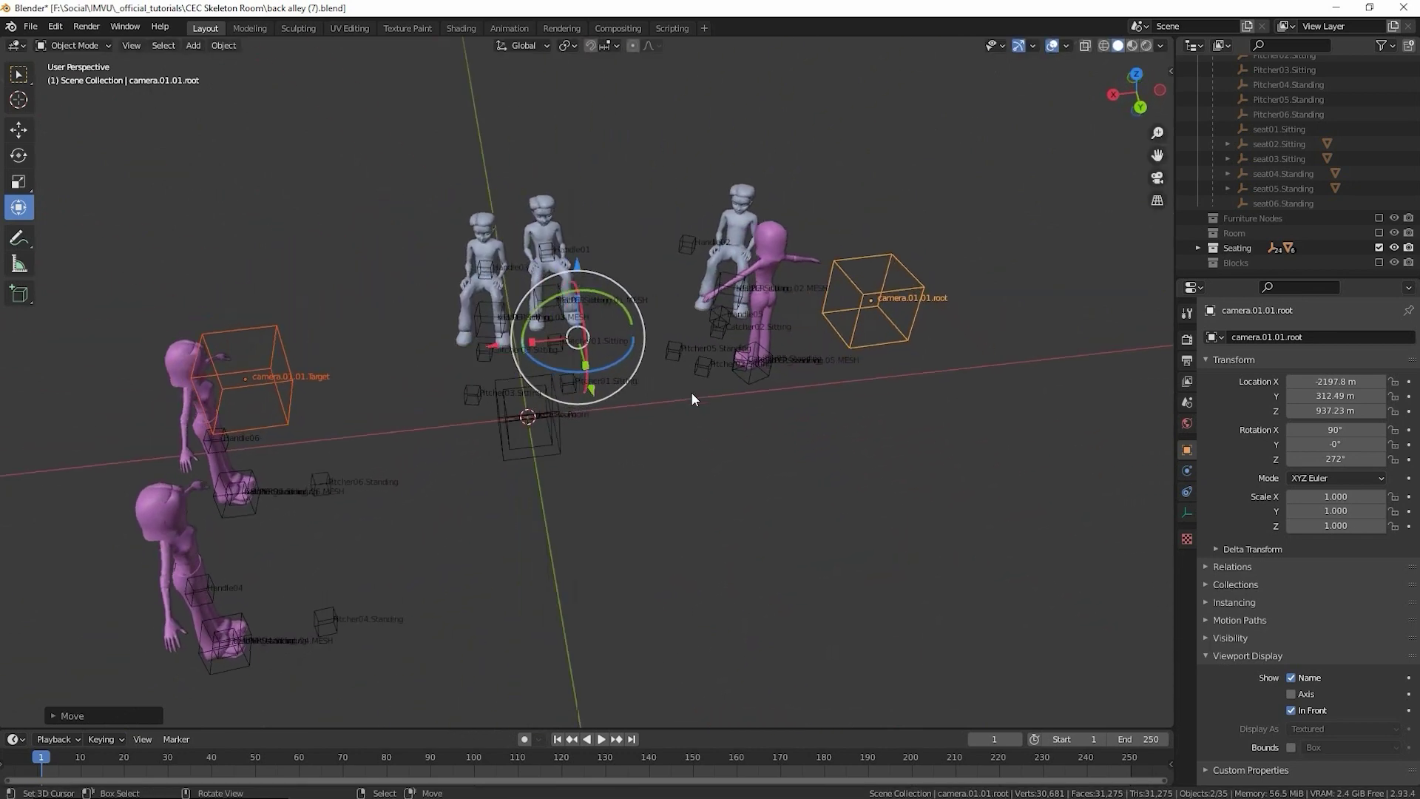
left_click_drag(503, 345, 453, 346)
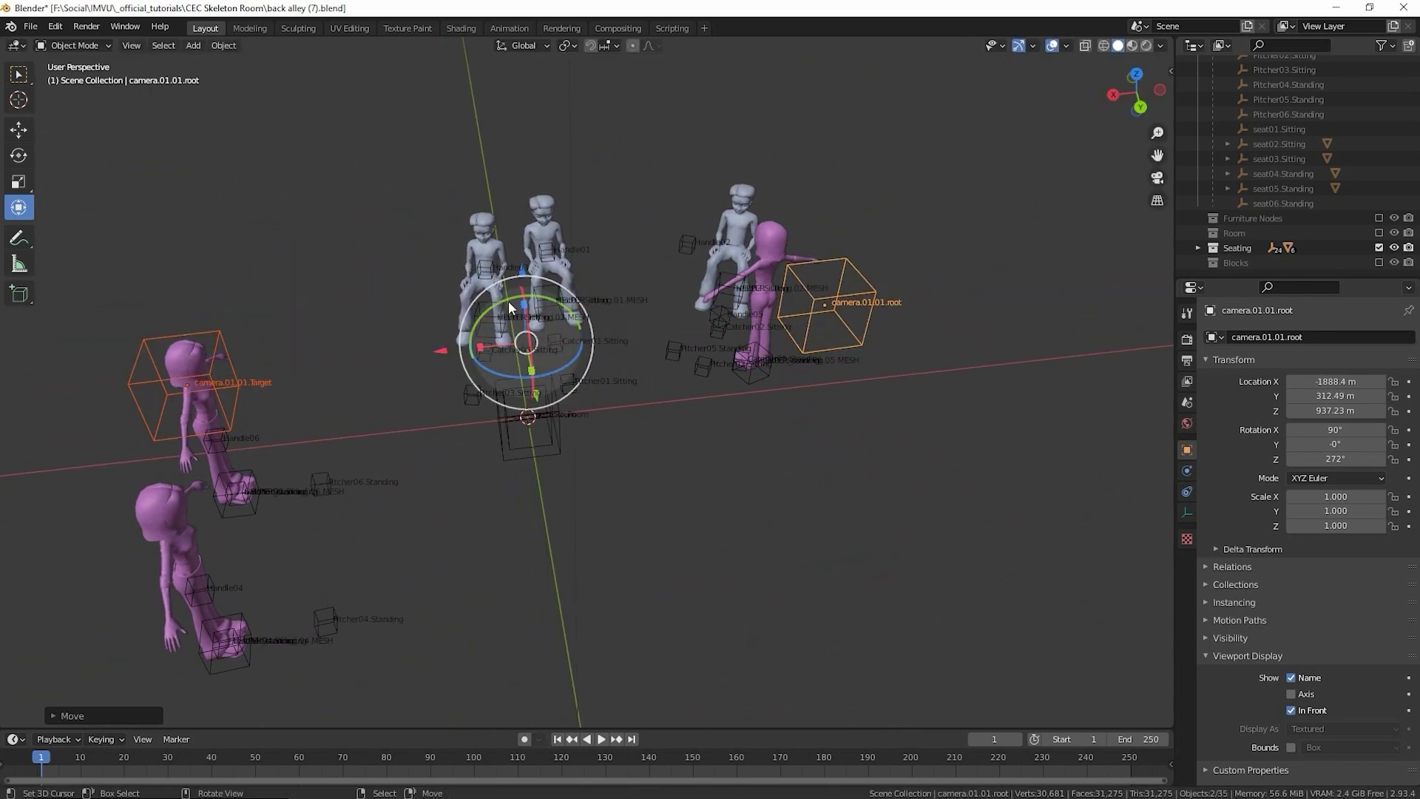
left_click_drag(525, 264, 520, 249)
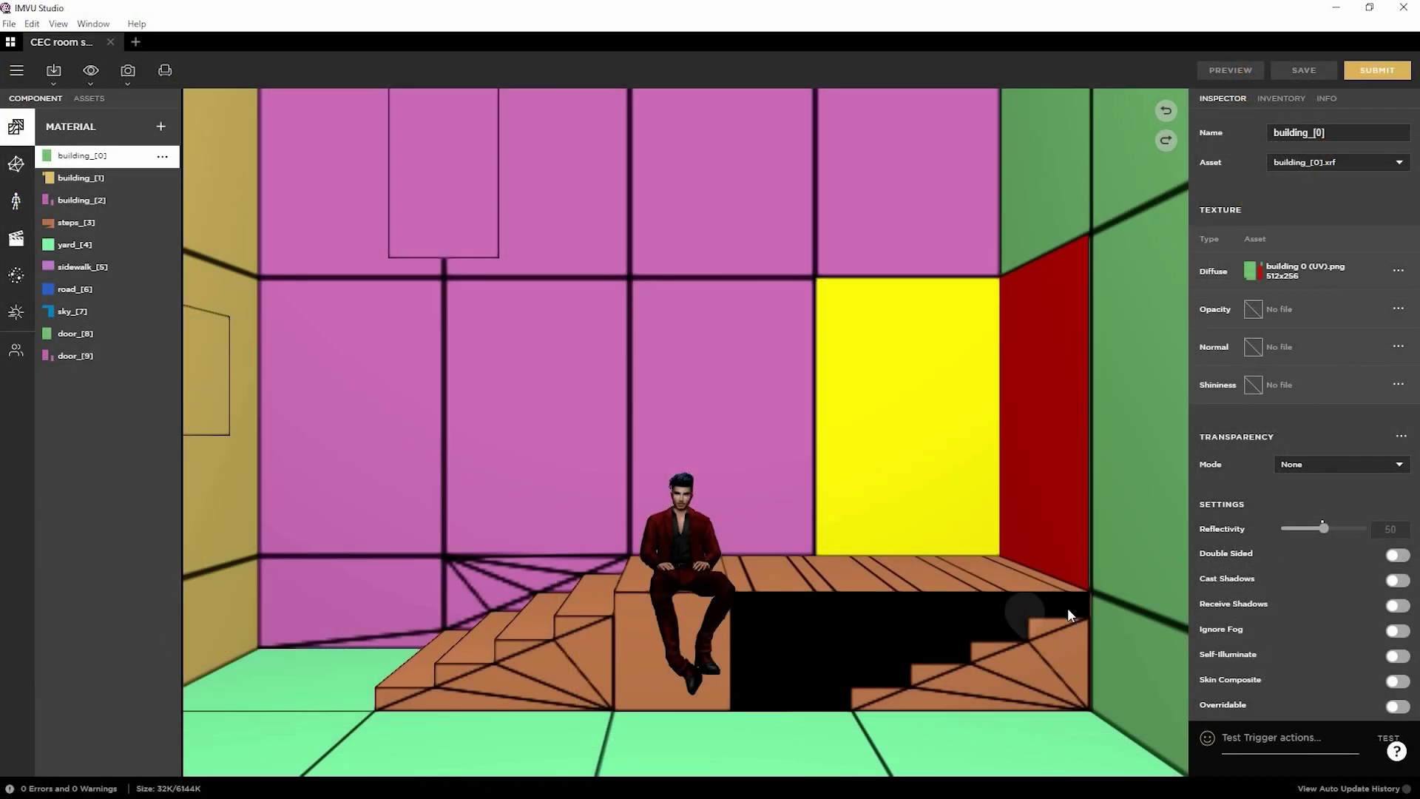
Walk the avatar to the stairs, sit it on the step seat, then stand it on a floor spot.
left_click(1027, 619)
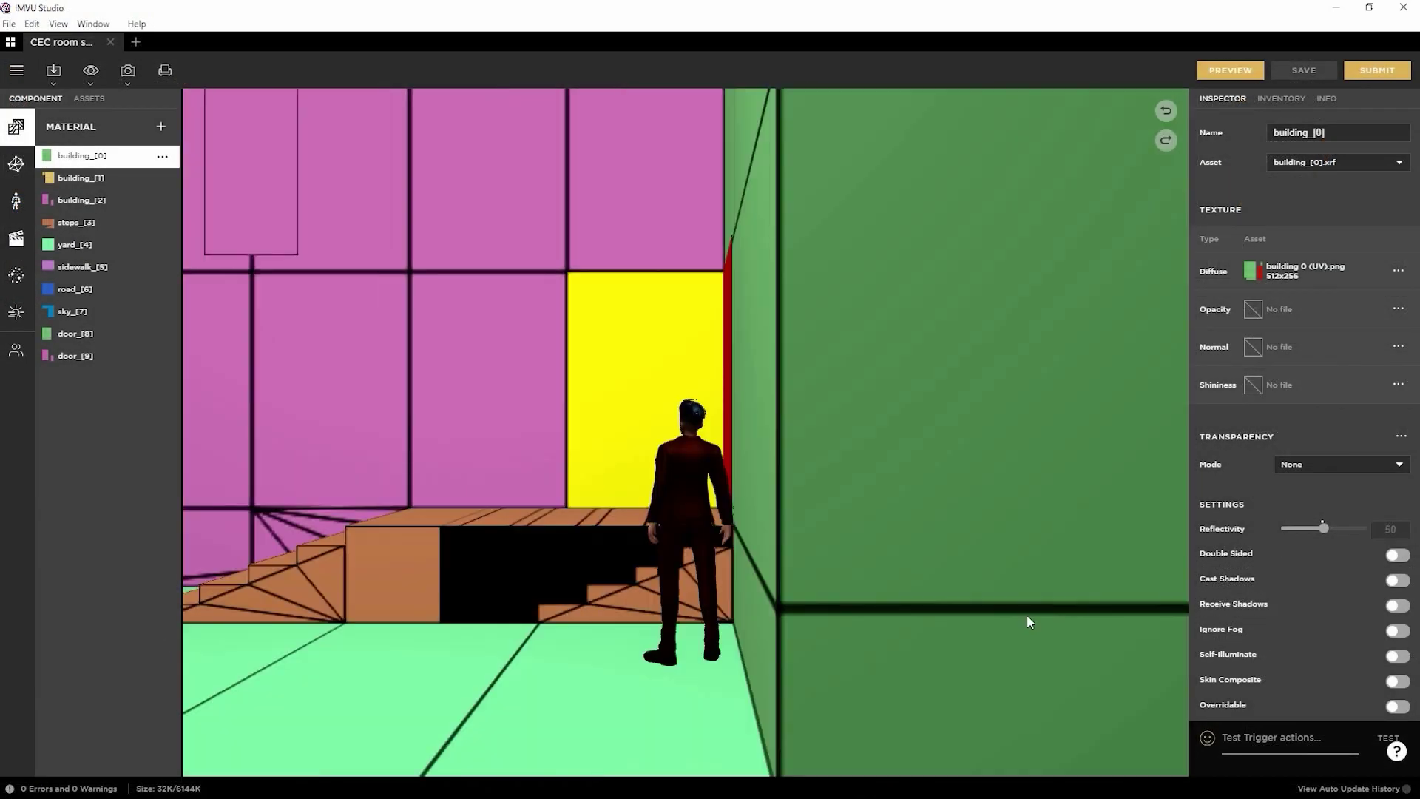
scroll(605, 621, "down", 5)
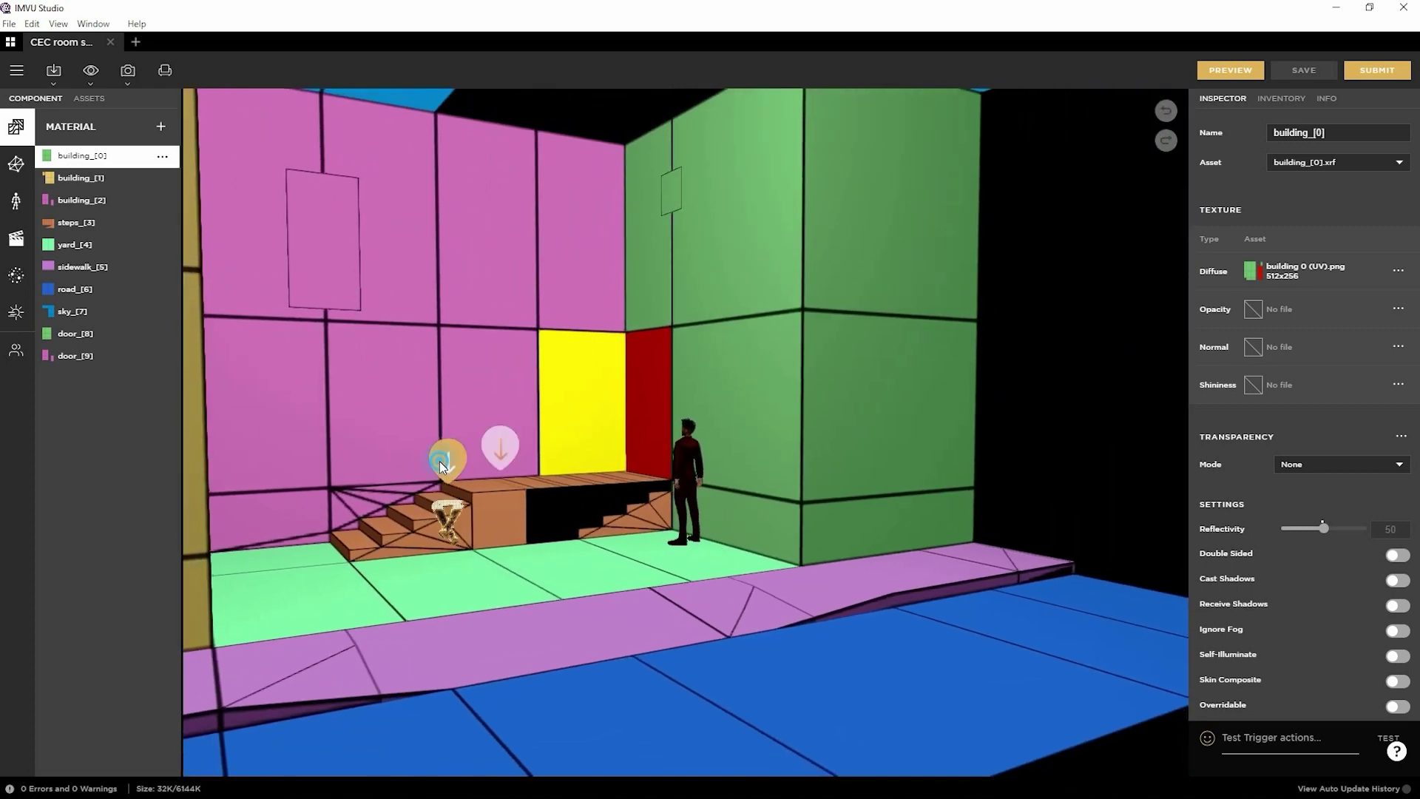
left_click(441, 462)
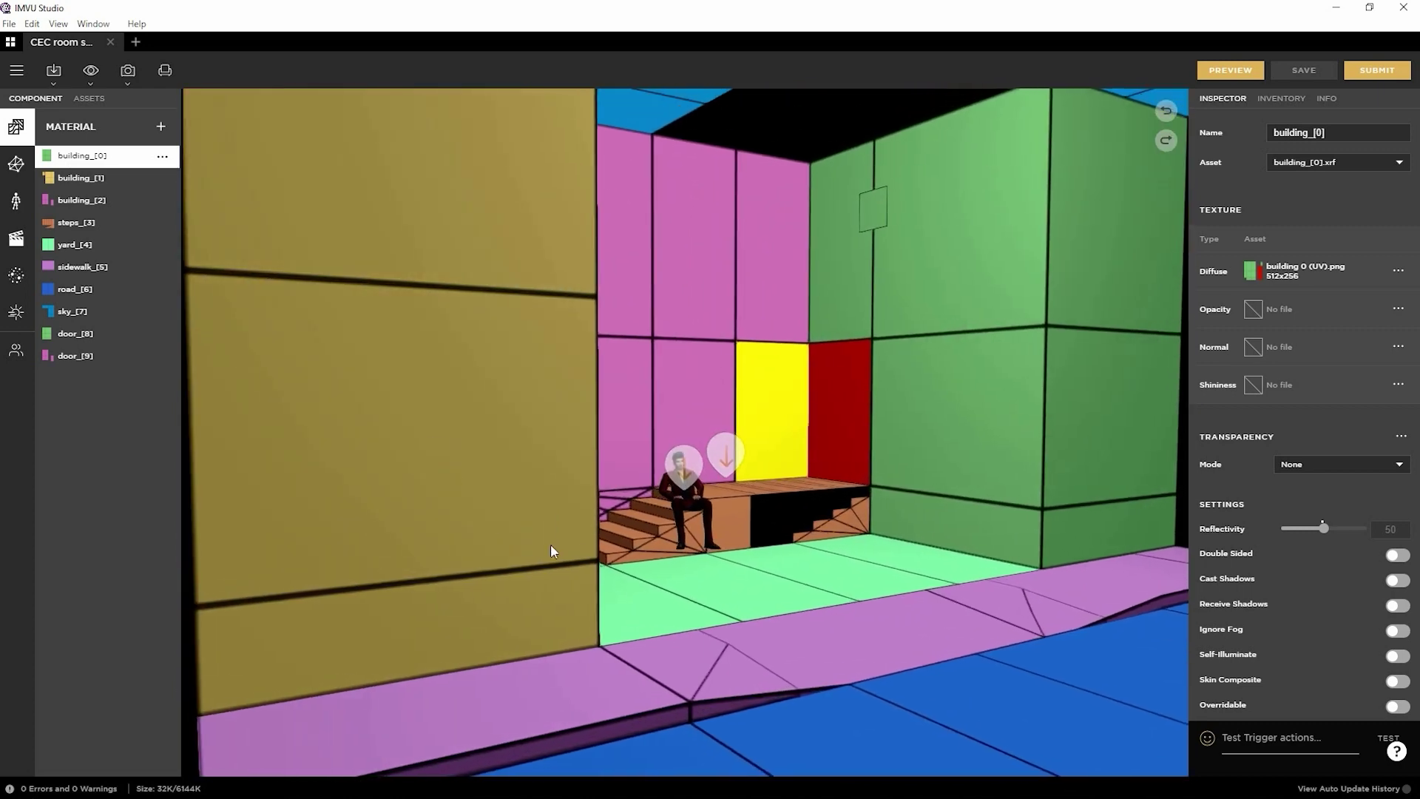
left_click(655, 579)
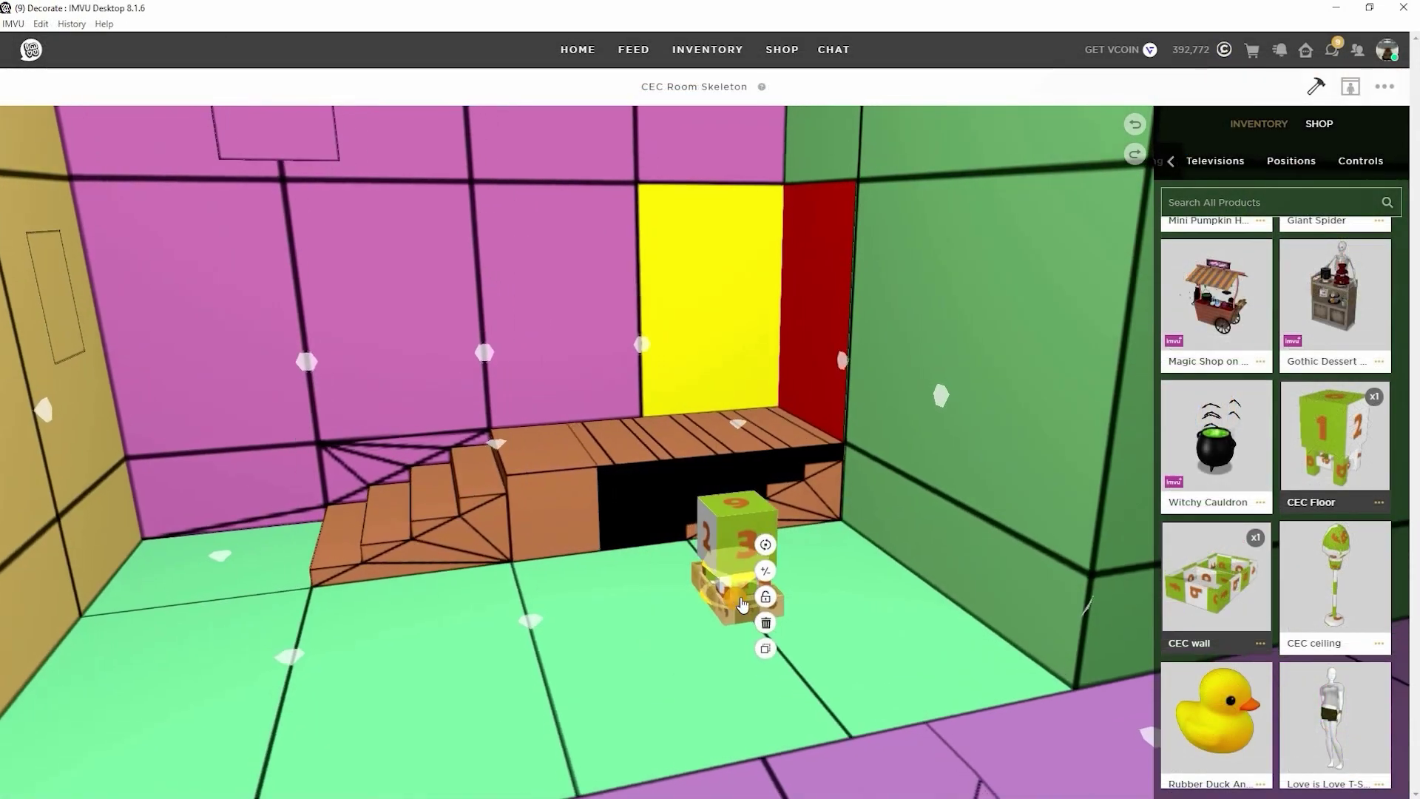
Drag the numbered cube to the floor near the stairs and hang the CEC wall box on the green right wall.
left_click_drag(737, 599, 615, 603)
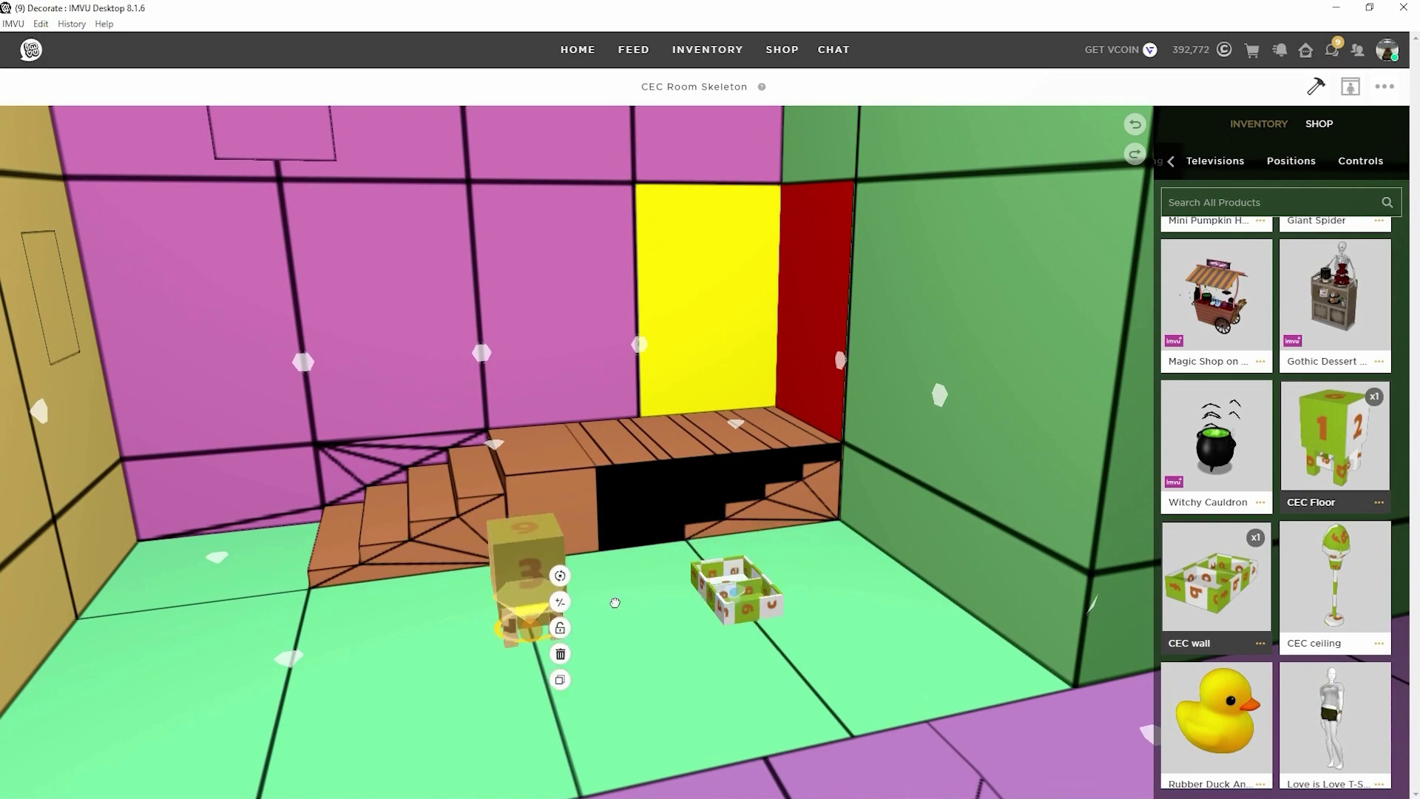
left_click(736, 594)
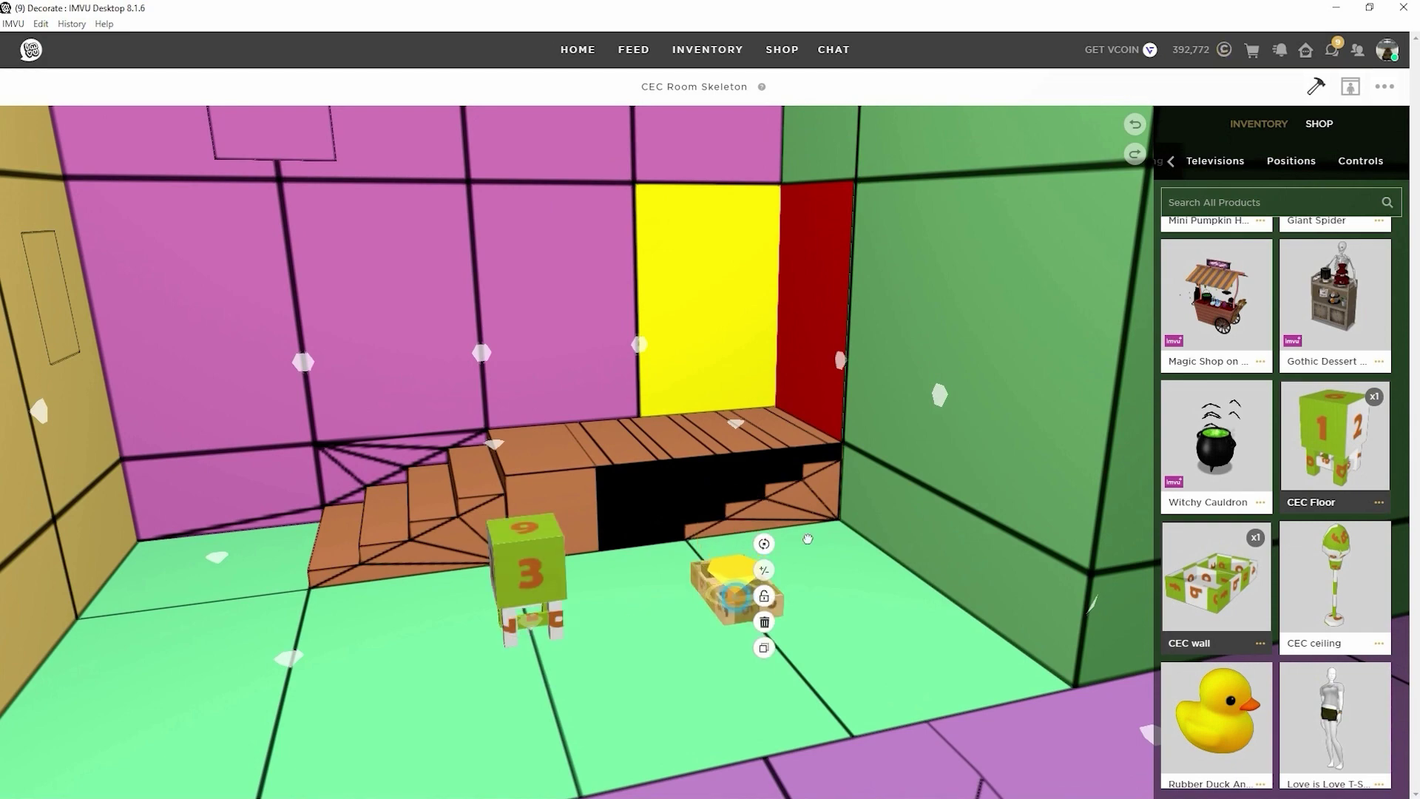
left_click_drag(807, 539, 901, 466)
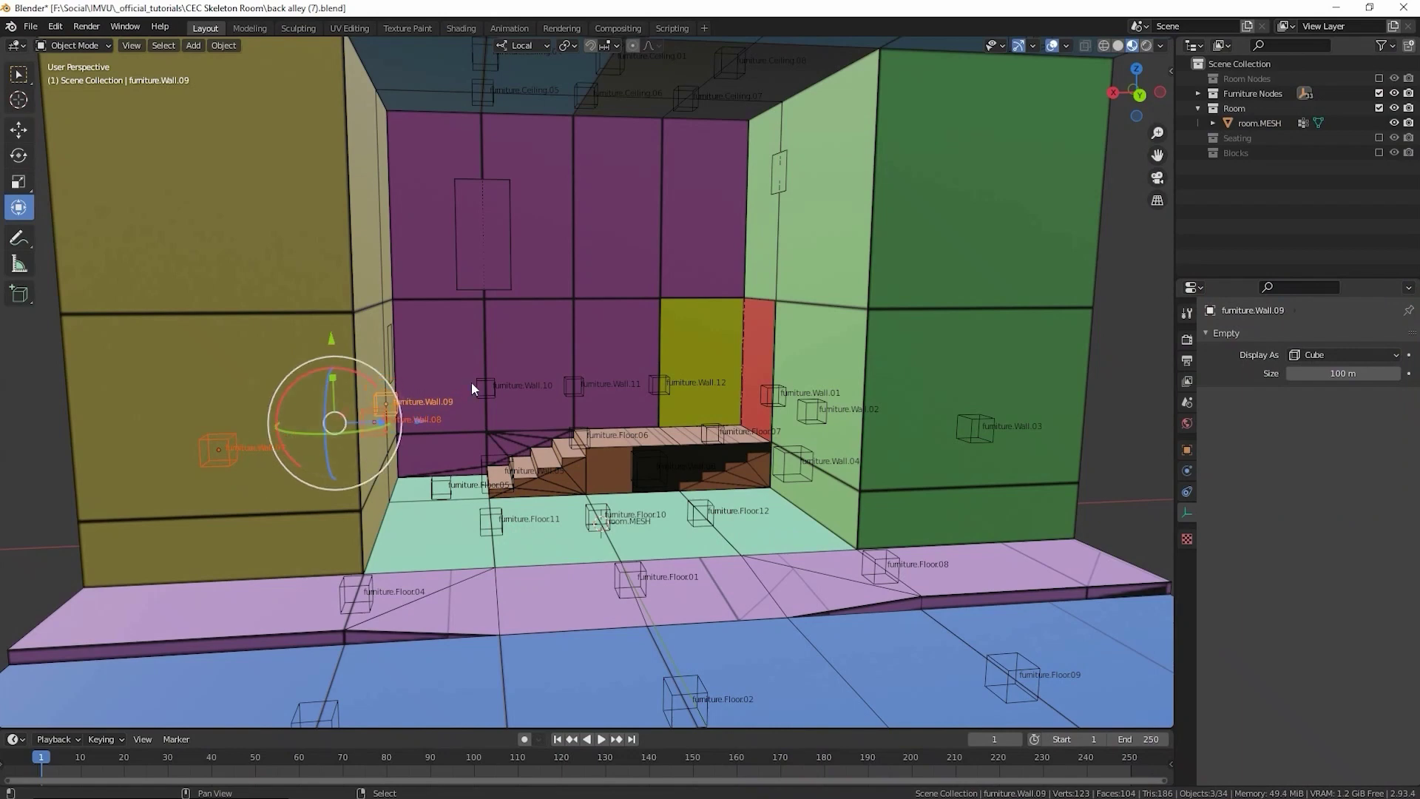
Select the wall empties furniture.Wall.10, .11, .12, .01, .02 and .03.
left_click(482, 386, "shift")
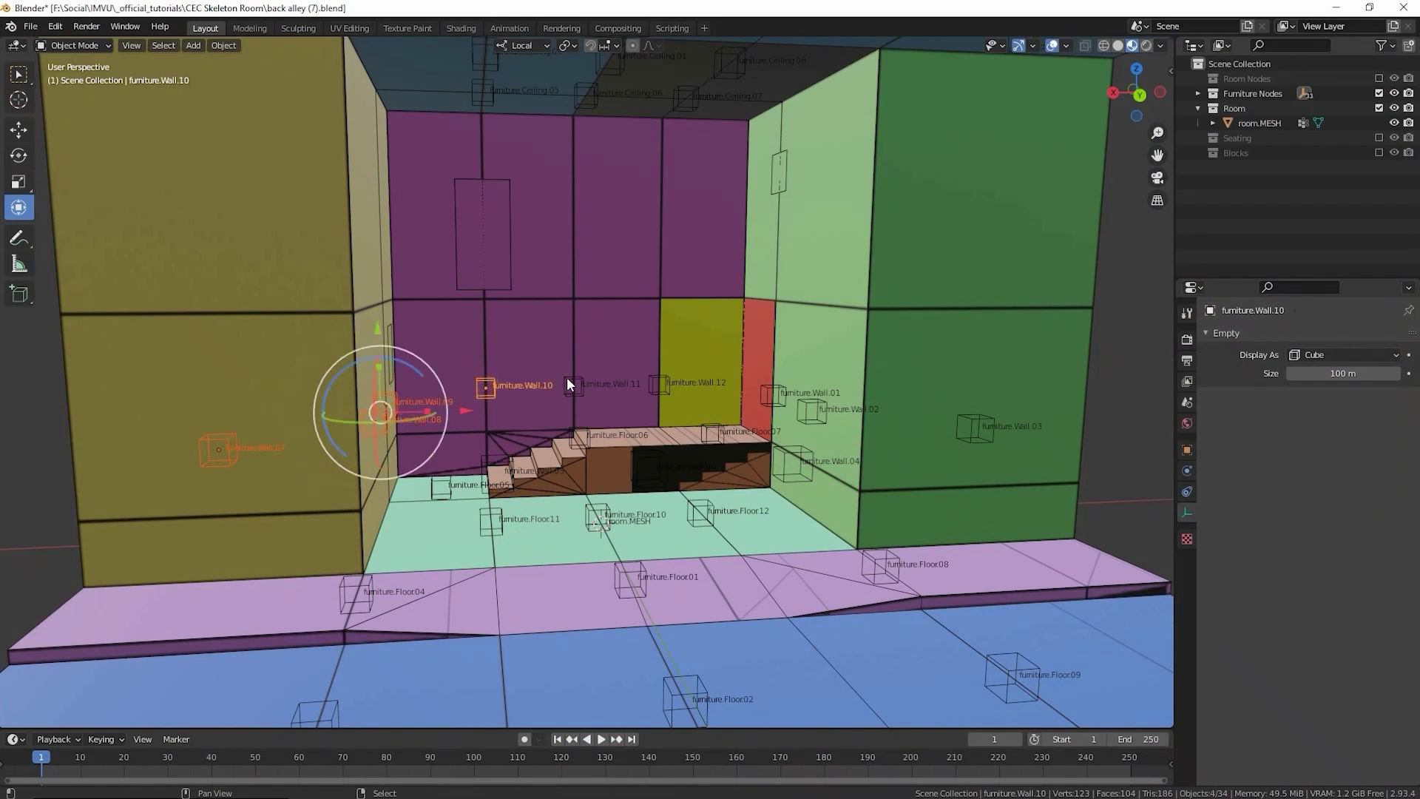
left_click(568, 381, "shift")
left_click(655, 381, "shift")
left_click(771, 392, "shift")
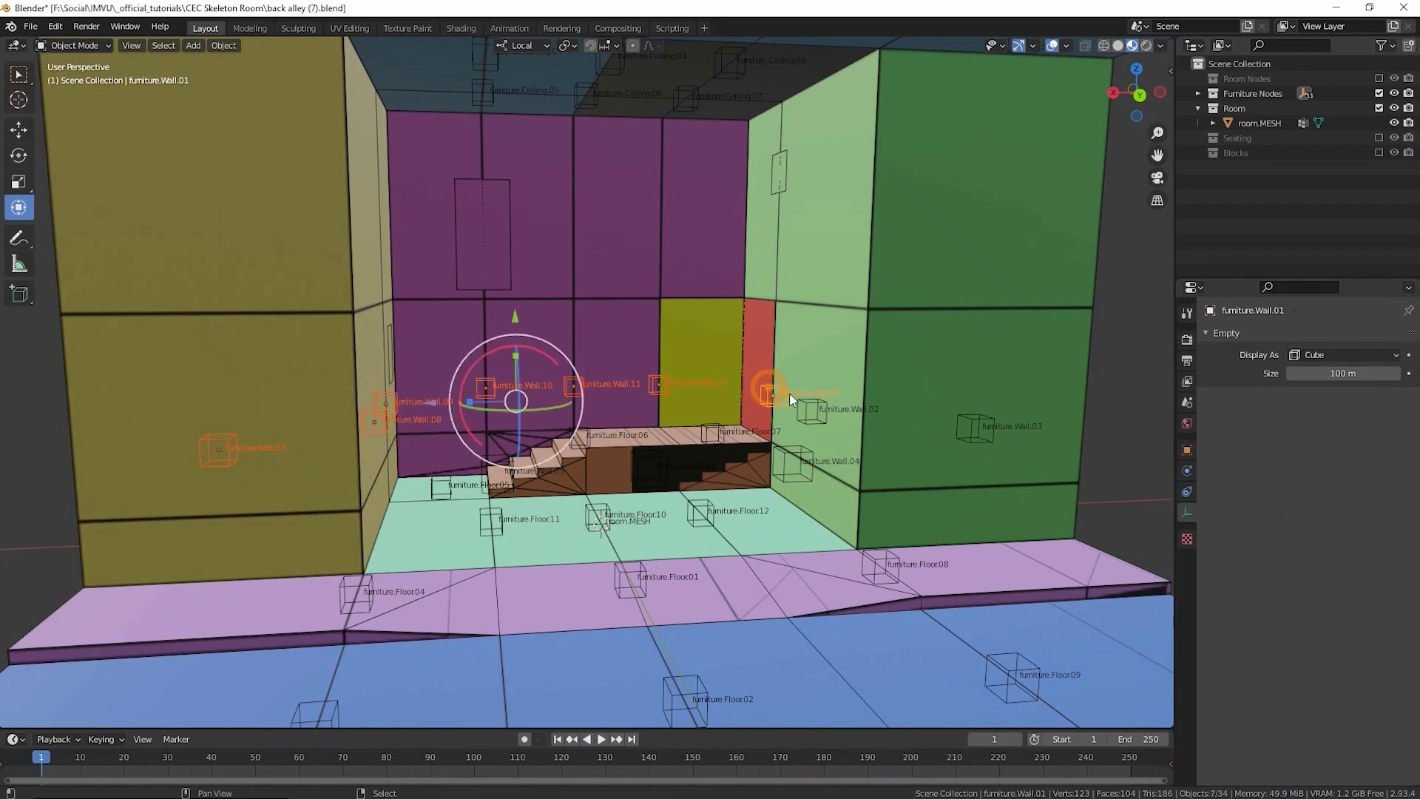
left_click(811, 408, "shift")
left_click(970, 418, "shift")
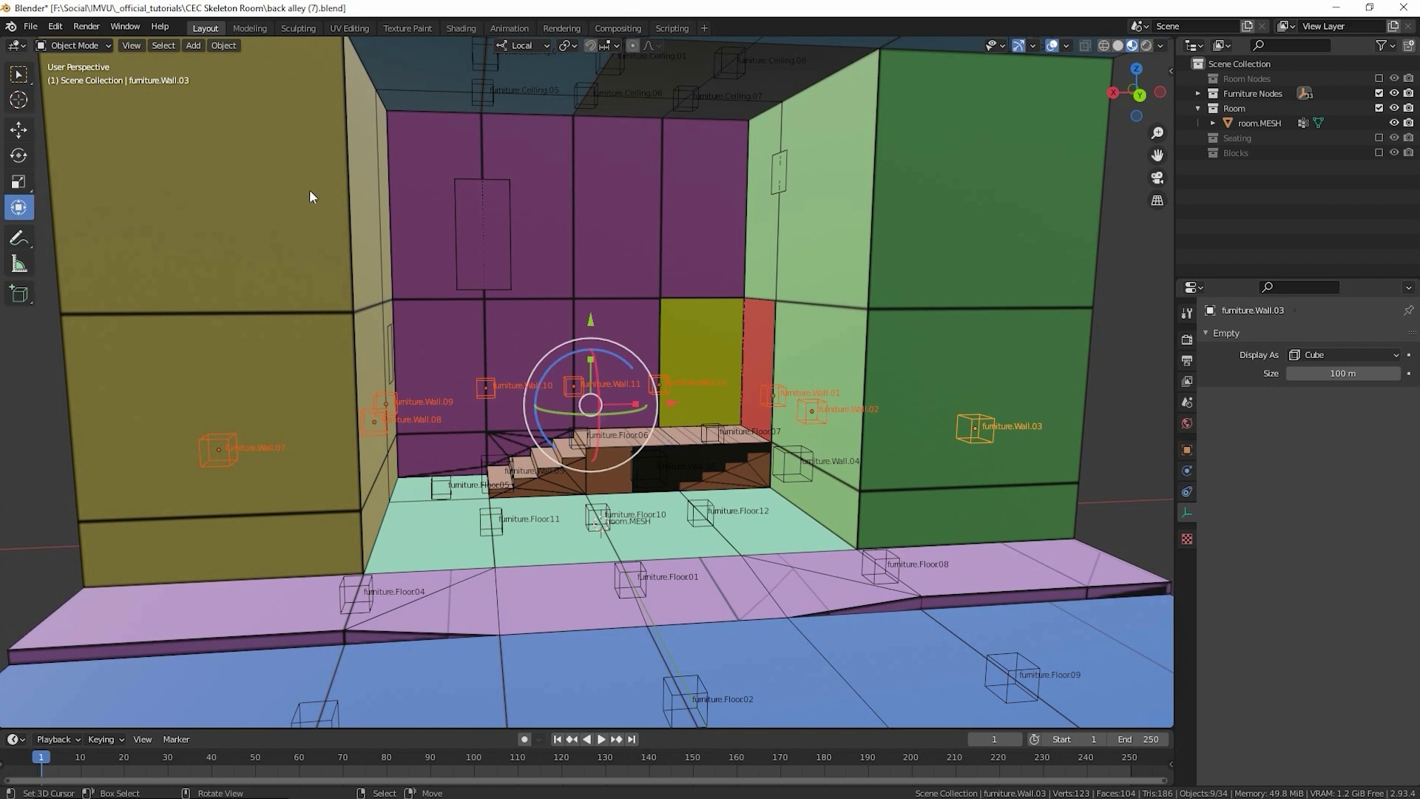
Duplicate the wall empties in place and raise the copies 100 units along global Z.
left_click(222, 46)
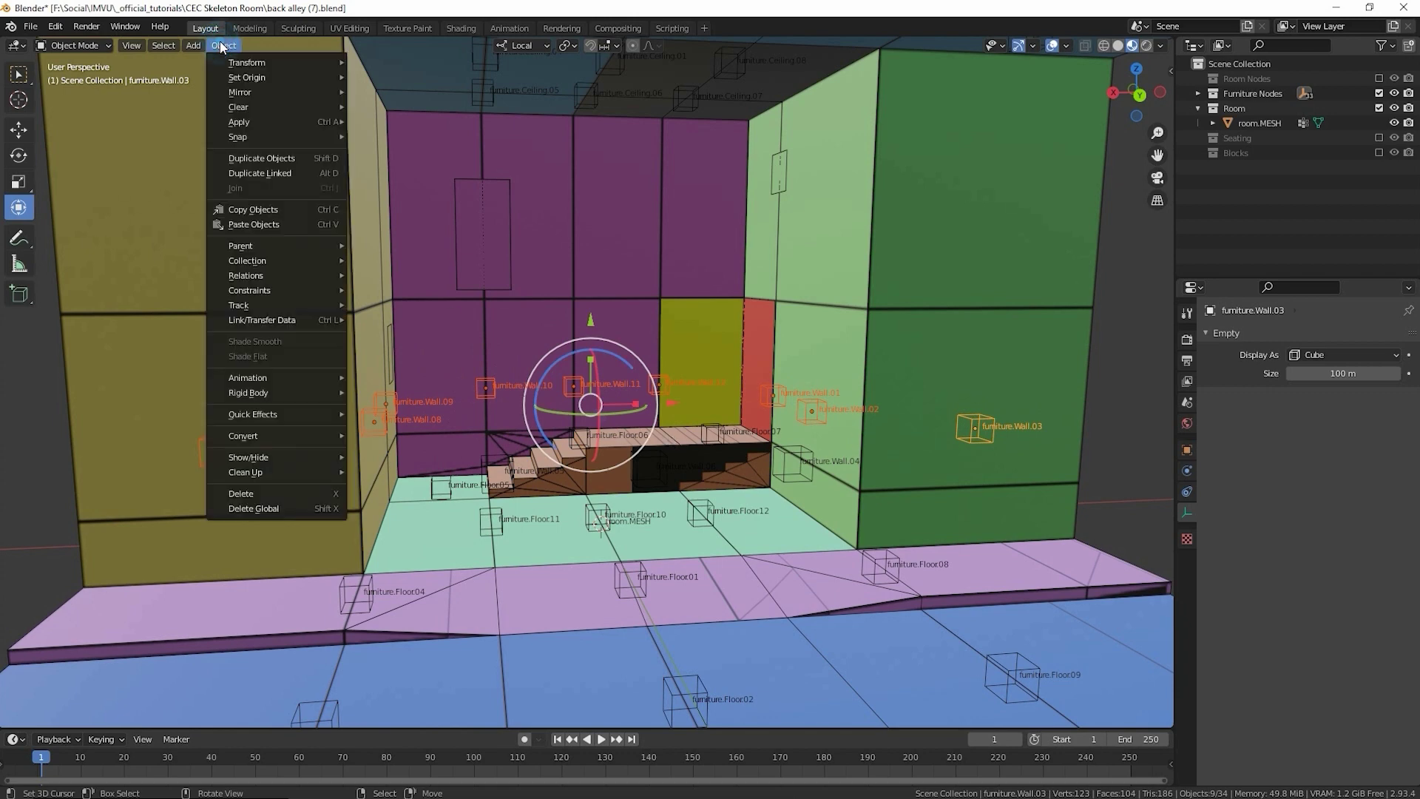
left_click(270, 159)
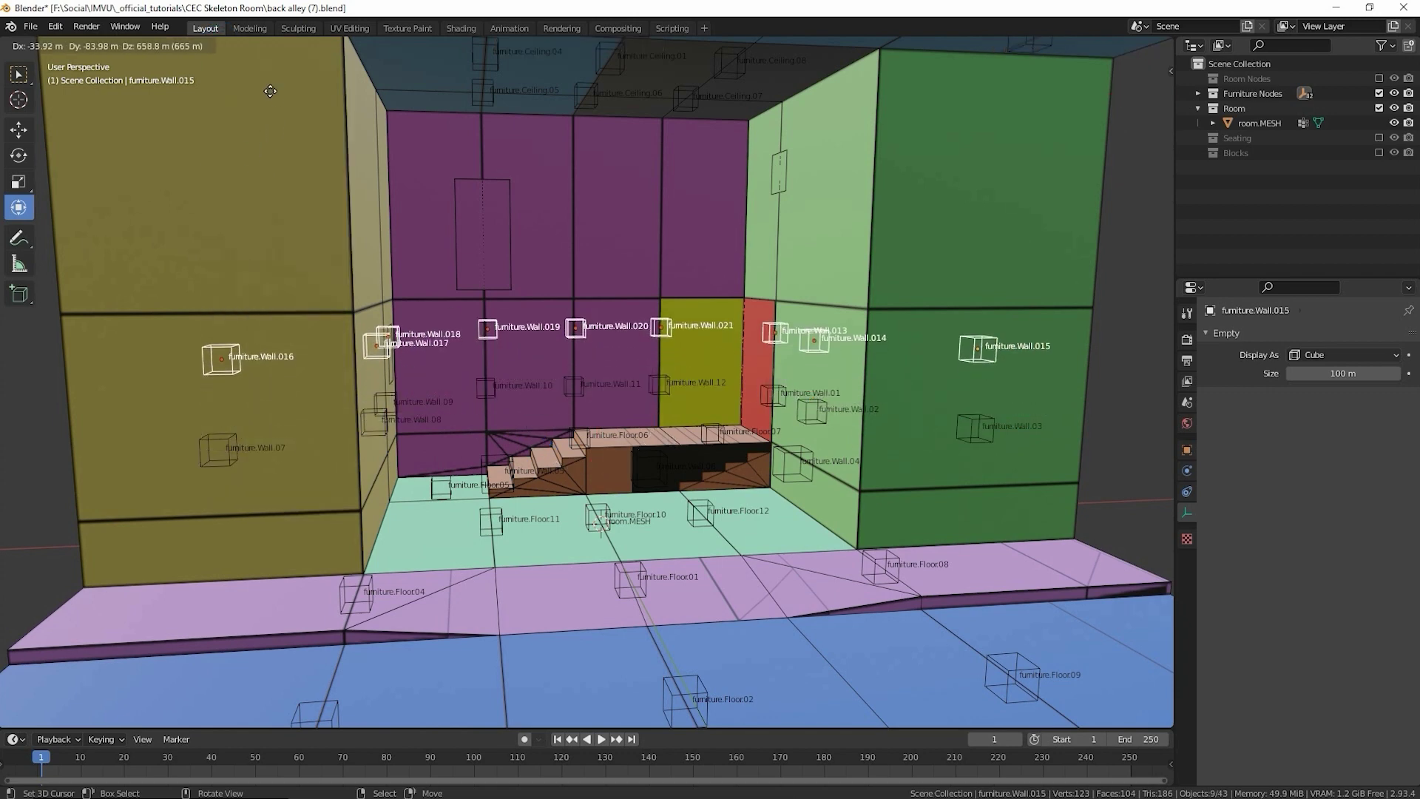
key("Escape")
left_click(524, 46)
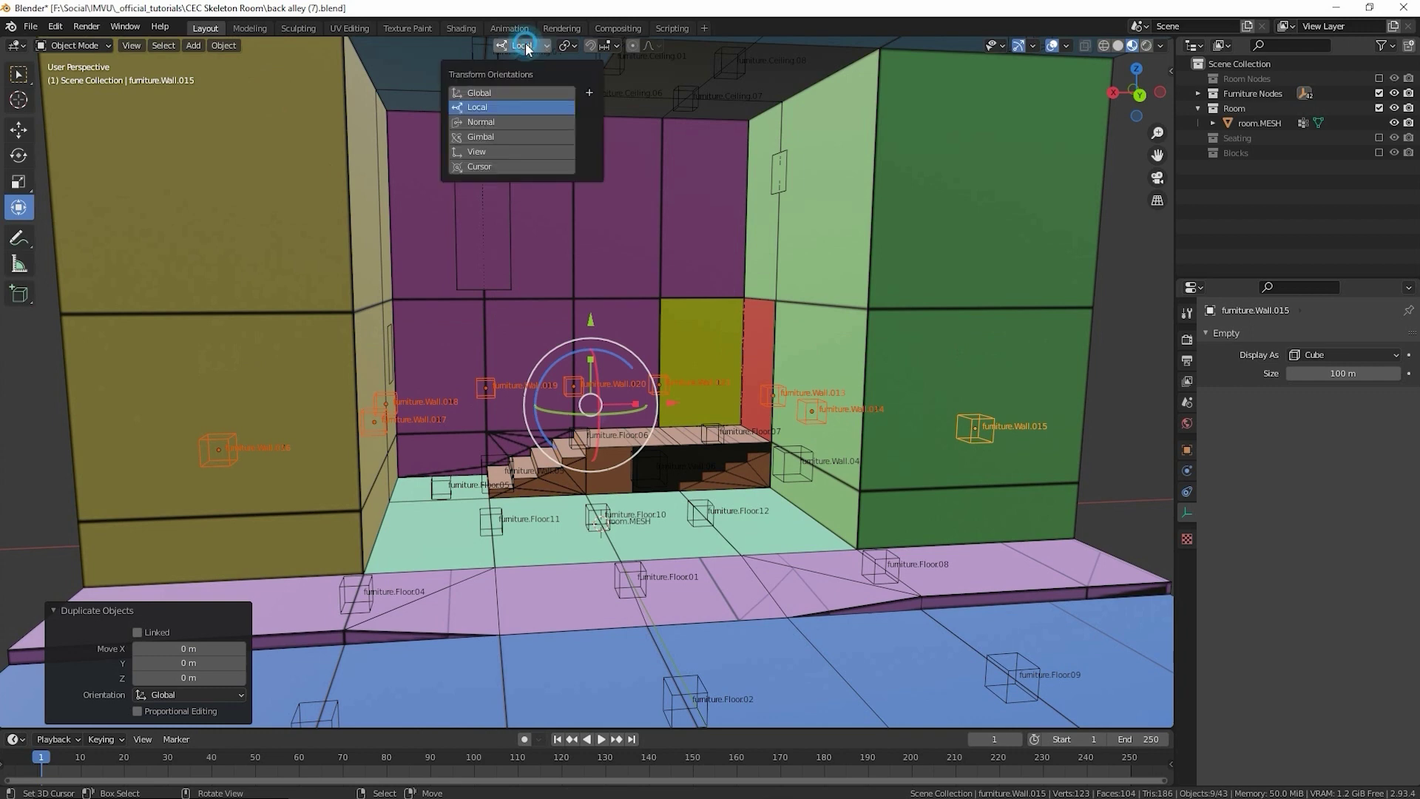
left_click(496, 92)
type("g")
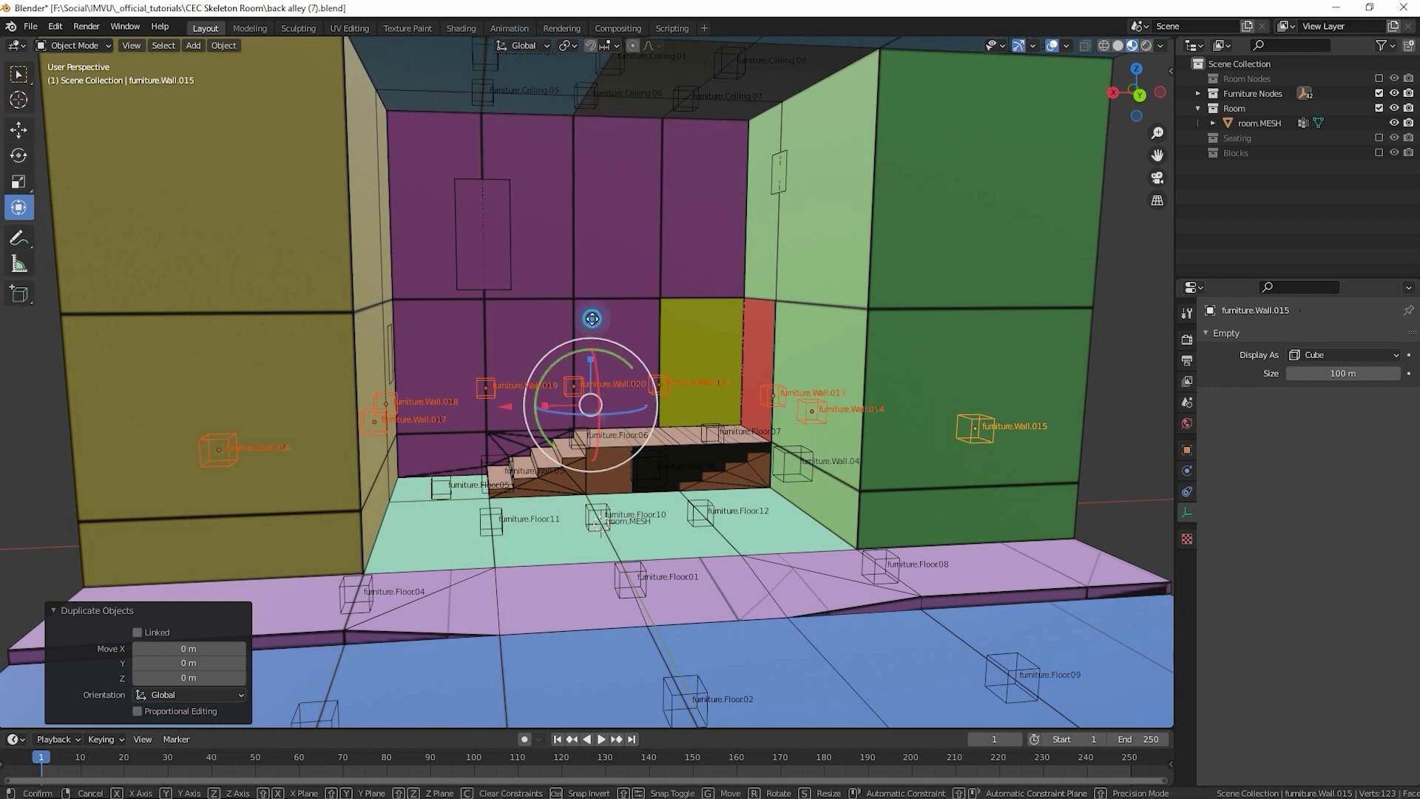
type("z100")
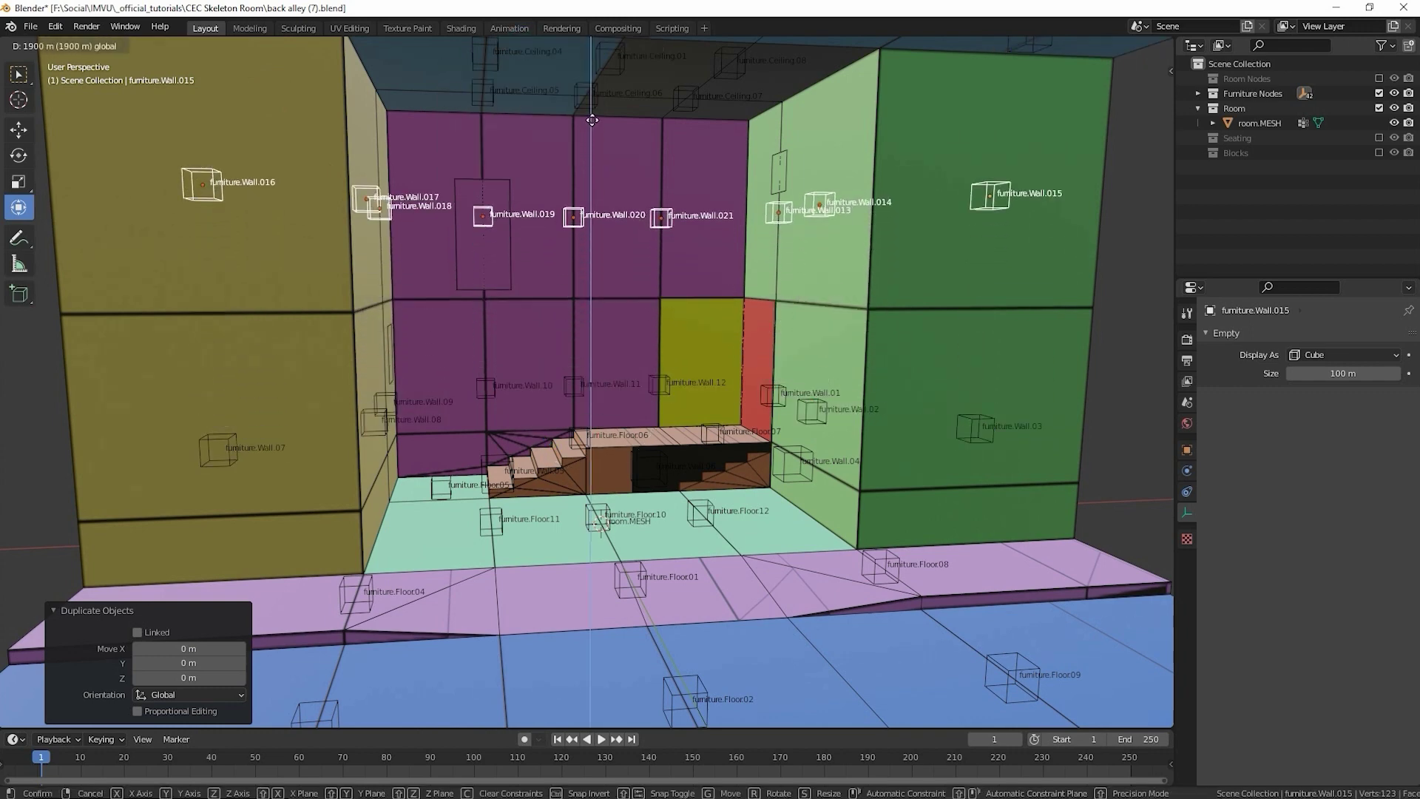